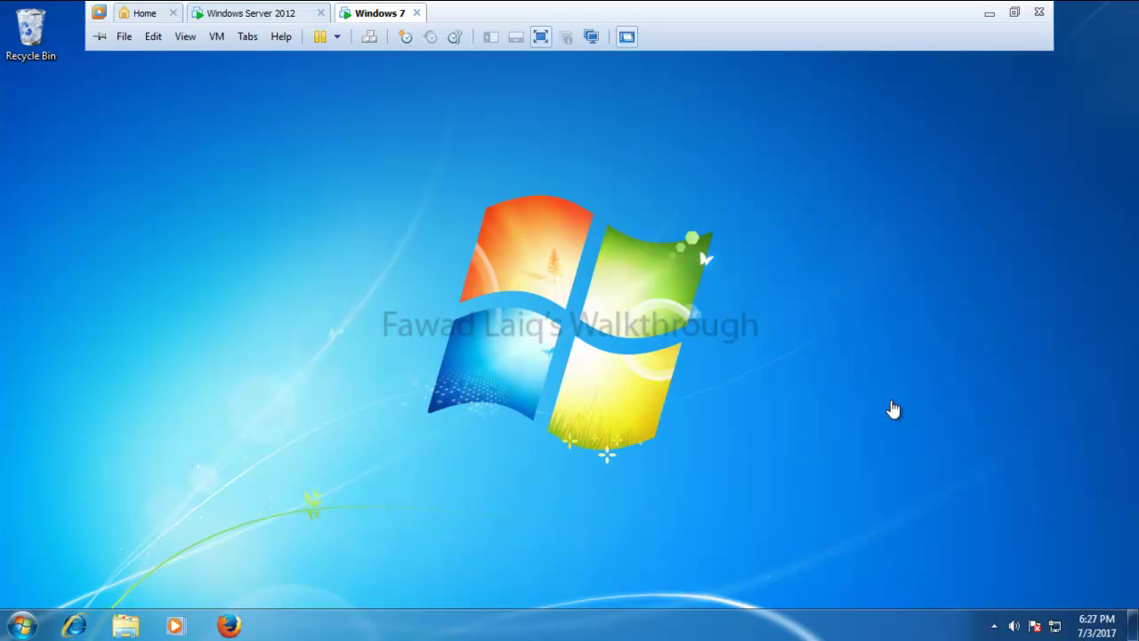
Review the list of installed programs in Control Panel, then close it
click(994, 626)
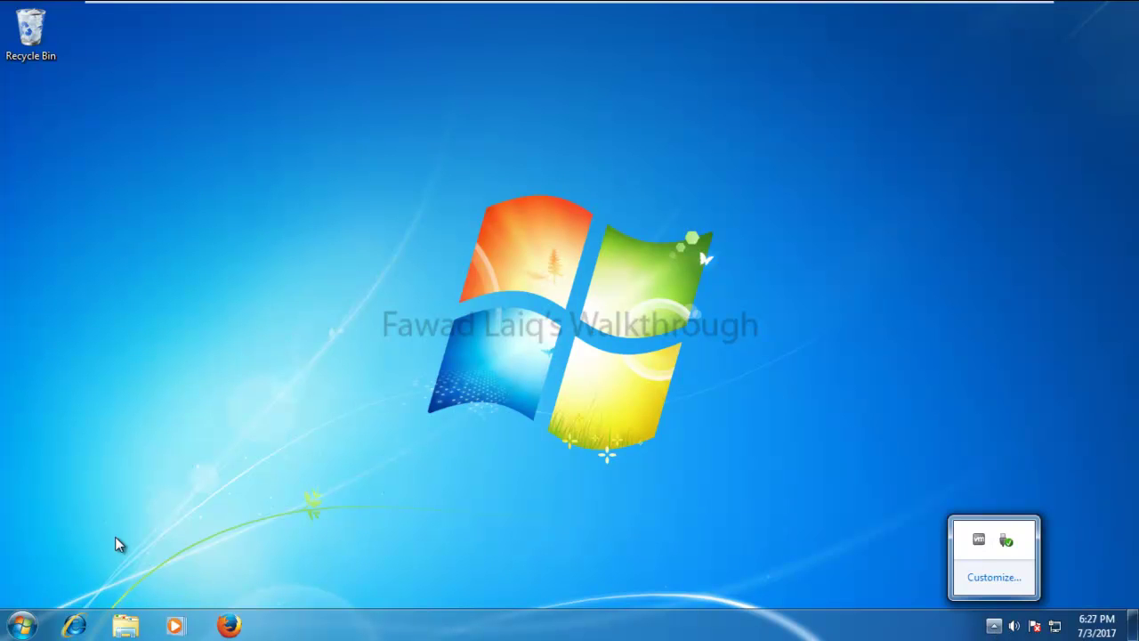
click(17, 623)
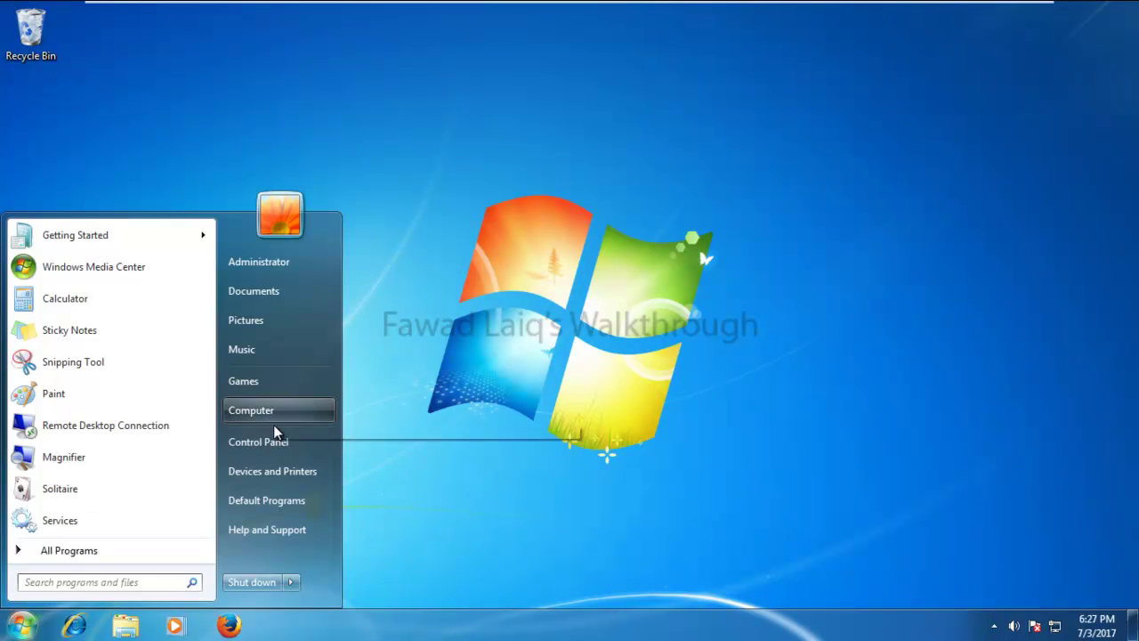
click(272, 442)
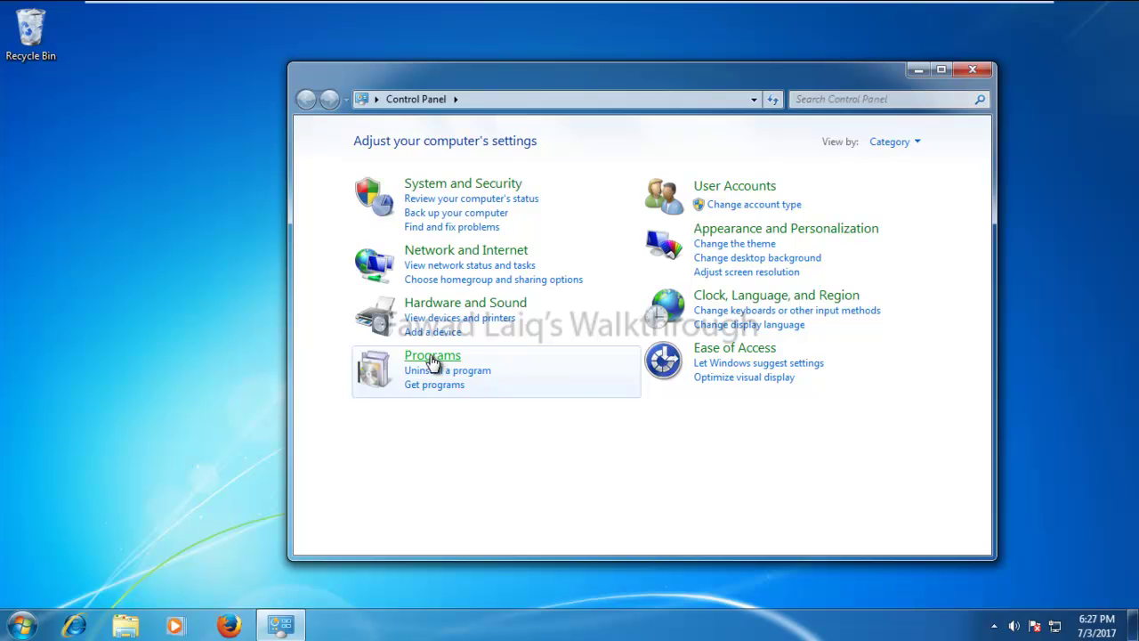
click(419, 356)
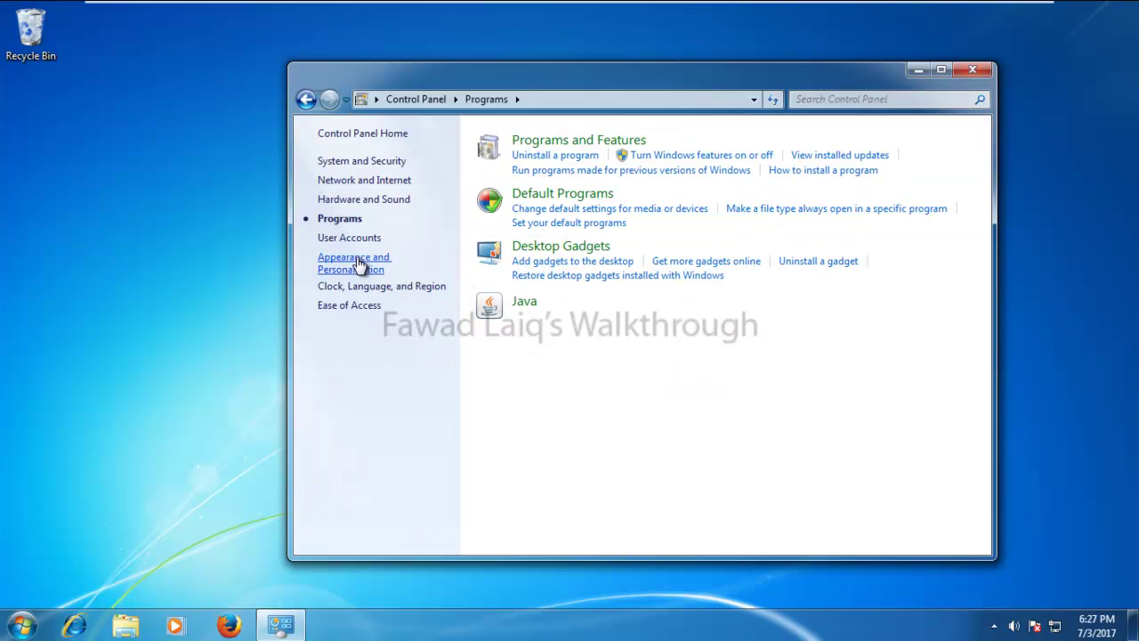
click(552, 157)
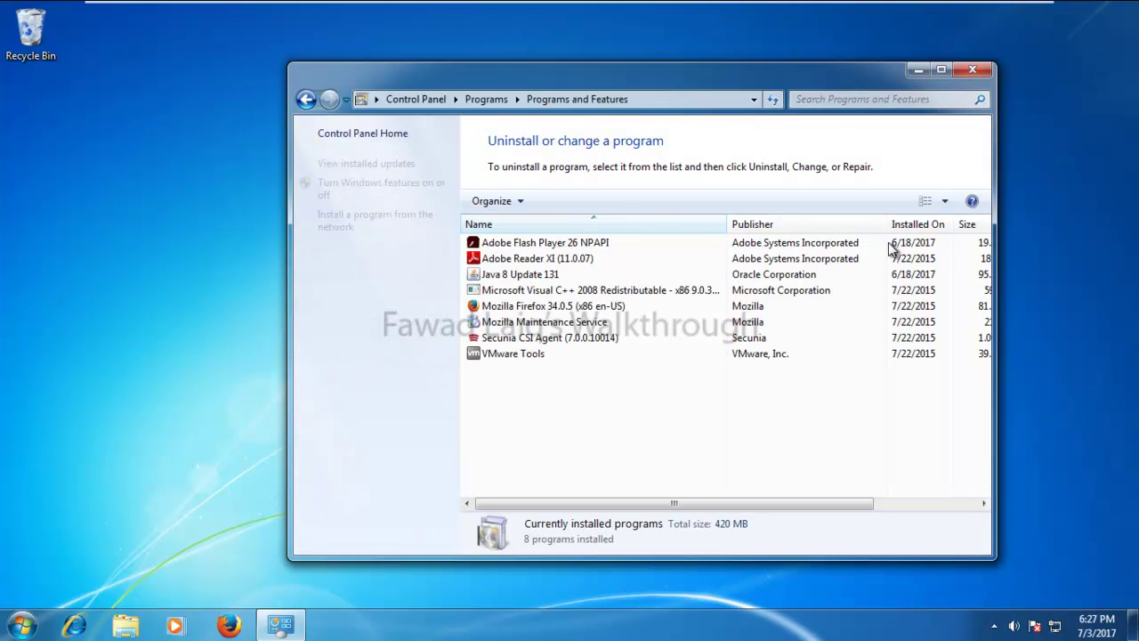
click(972, 68)
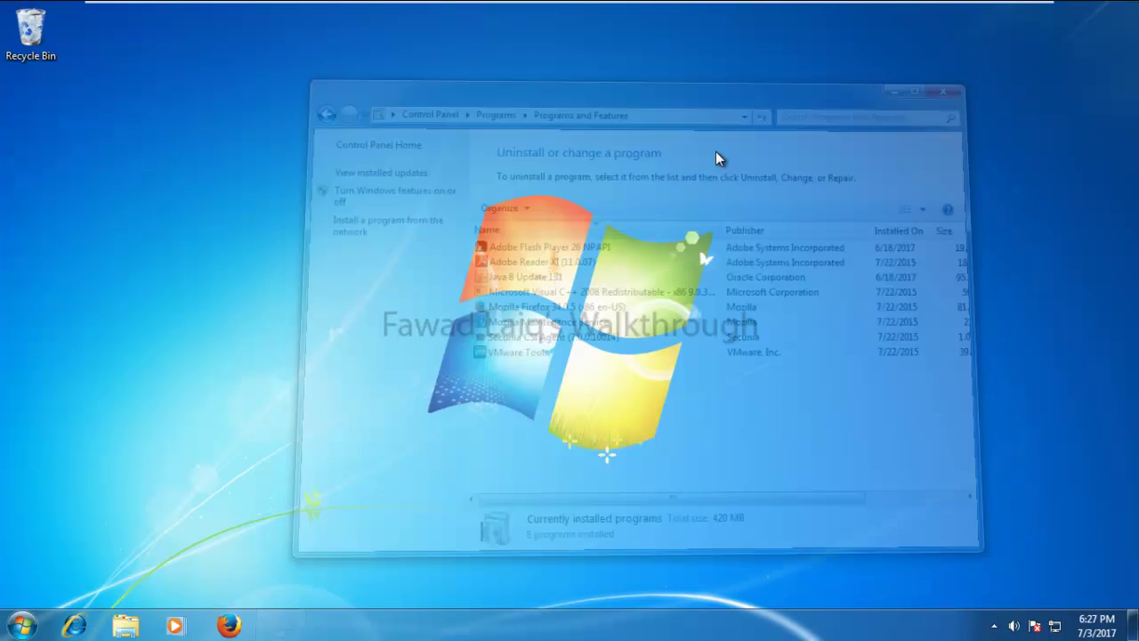
On the Windows Server 2012 VM, confirm Kaspersky Security Center version 10.4.343 under Help > About
mouse_move(396, 6)
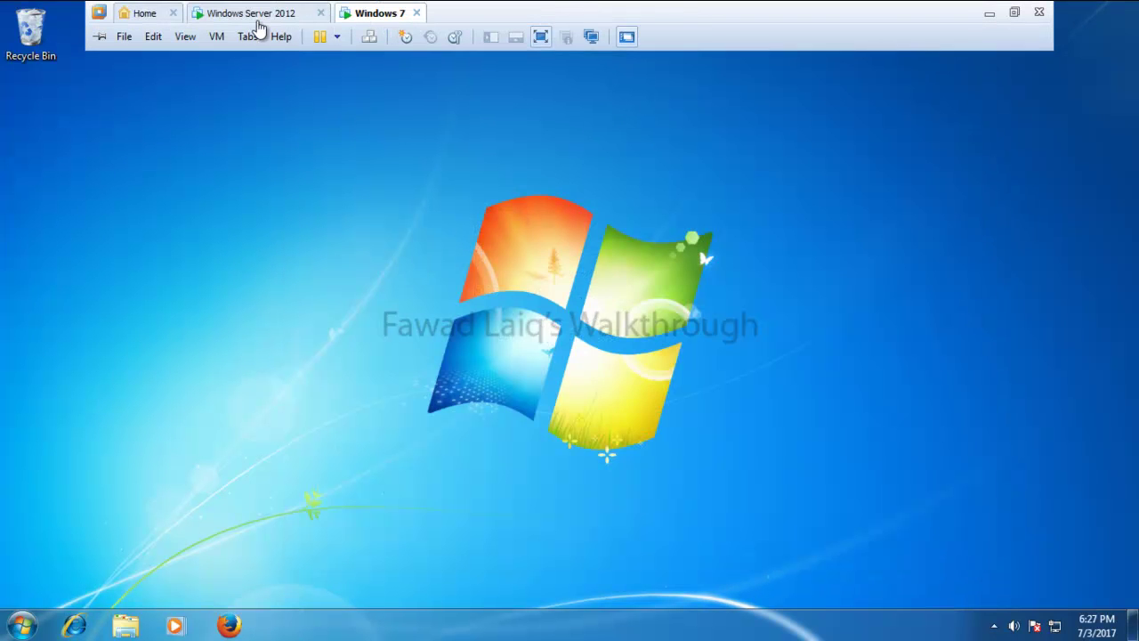
click(254, 13)
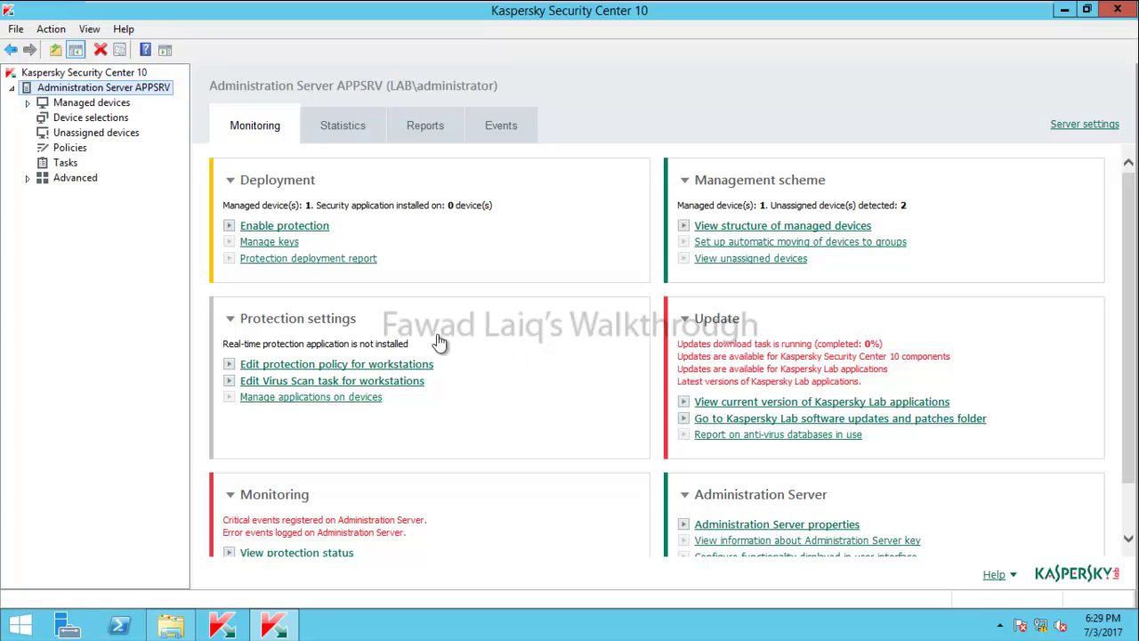
click(122, 32)
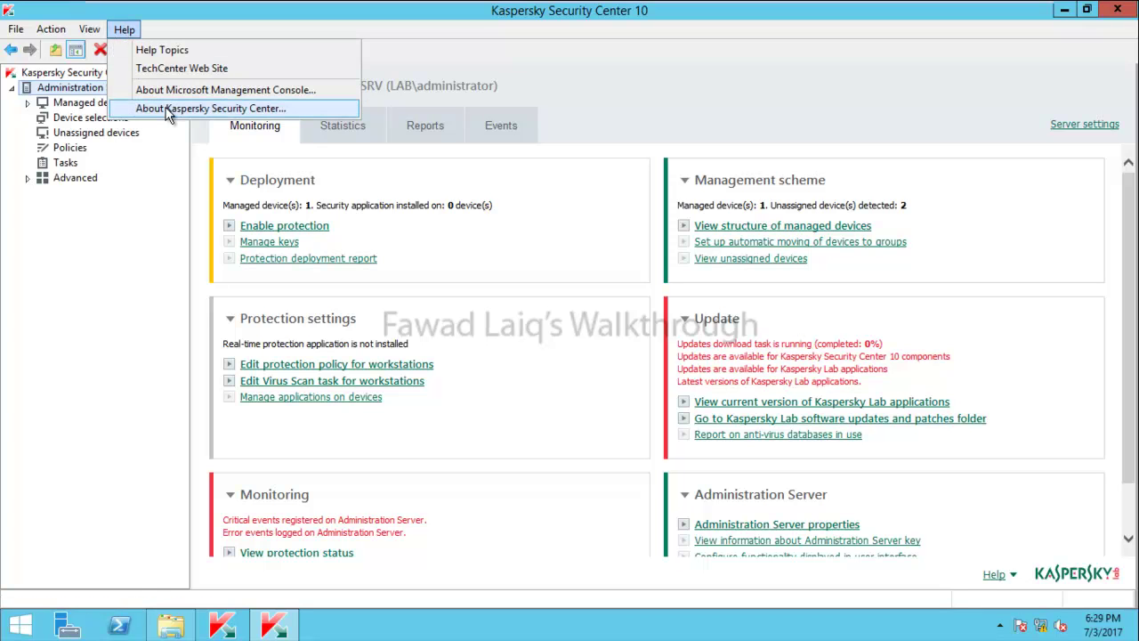
click(169, 109)
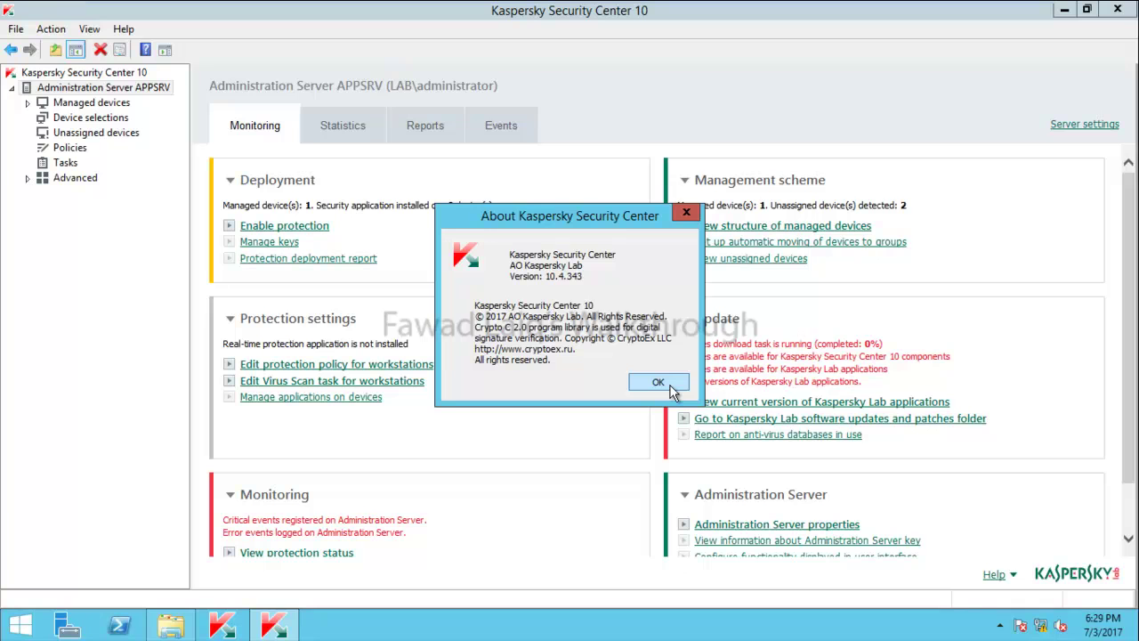
click(668, 386)
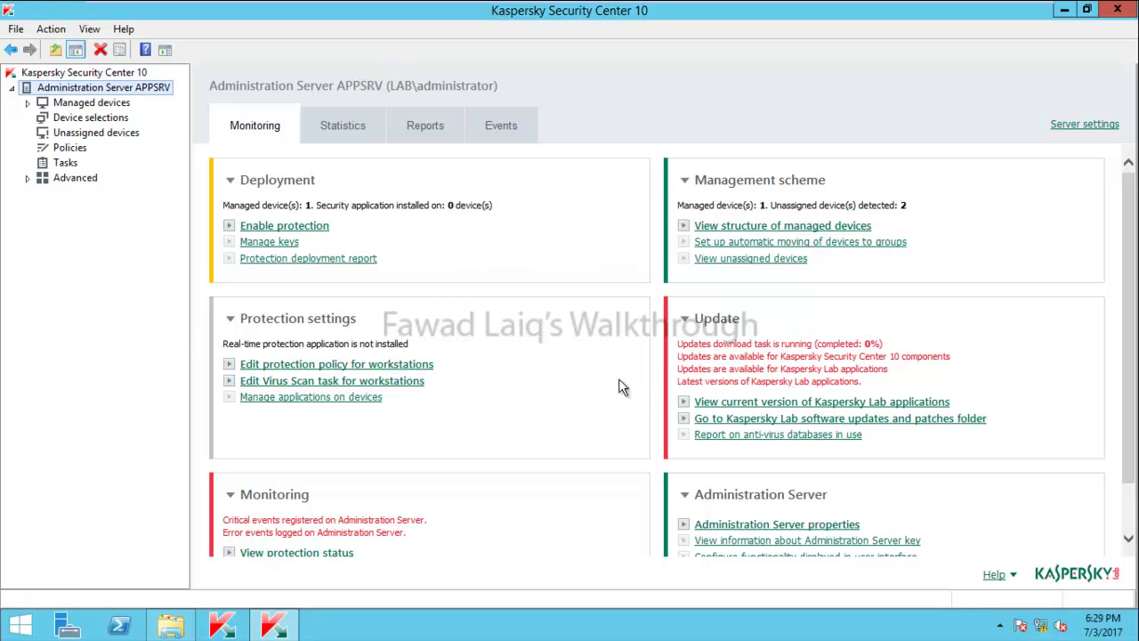
From Unassigned devices, launch Install application for the WS01 computer
click(78, 138)
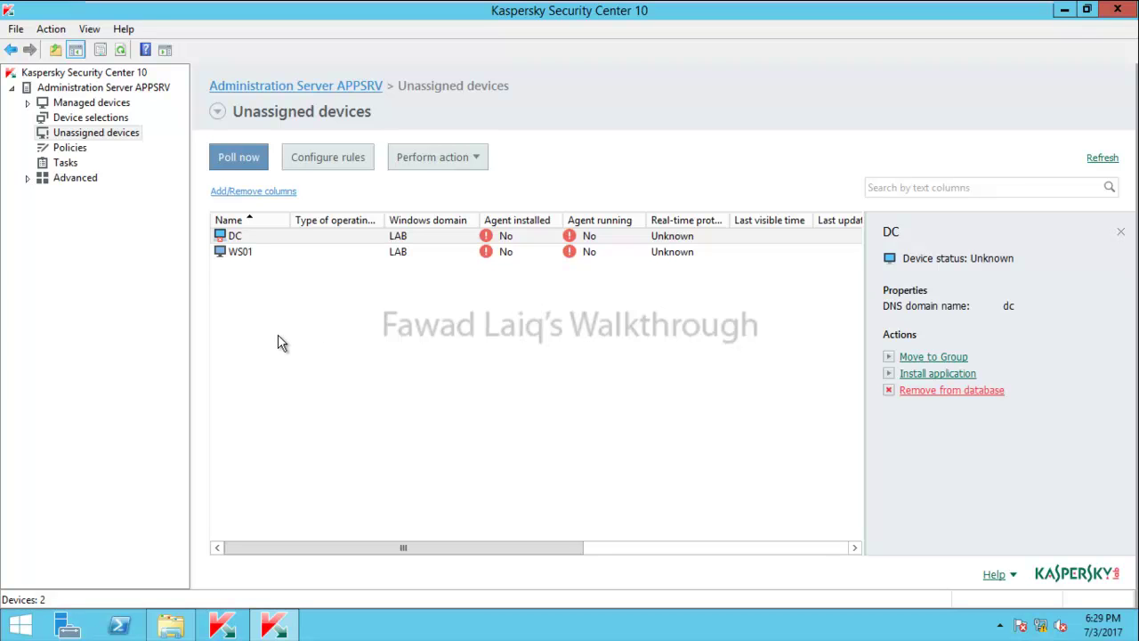
right_click(242, 251)
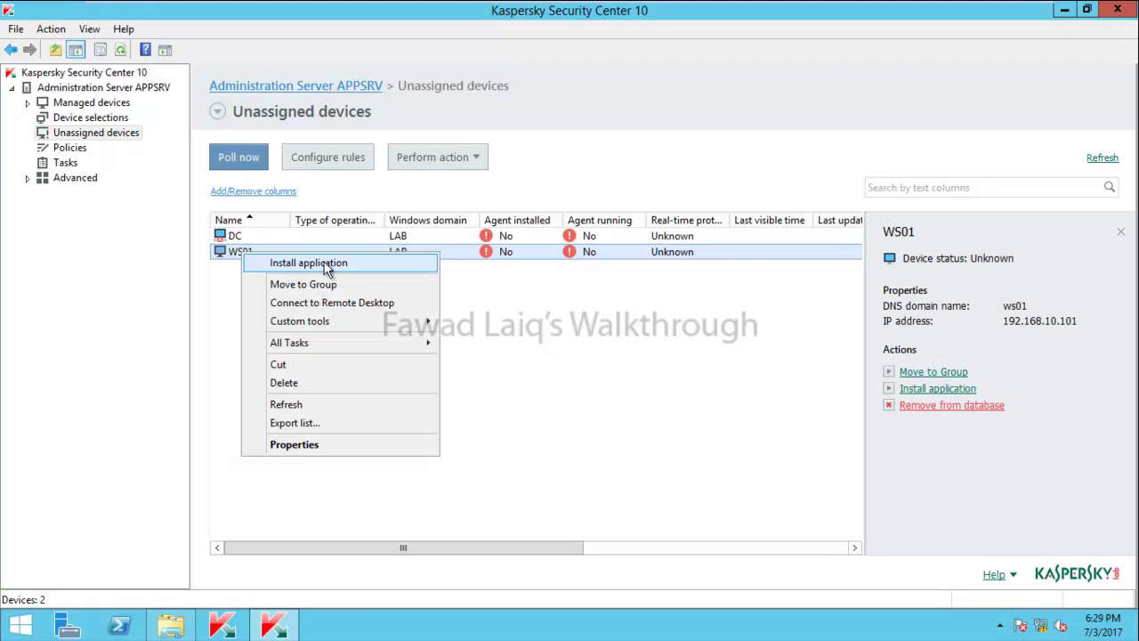
click(354, 267)
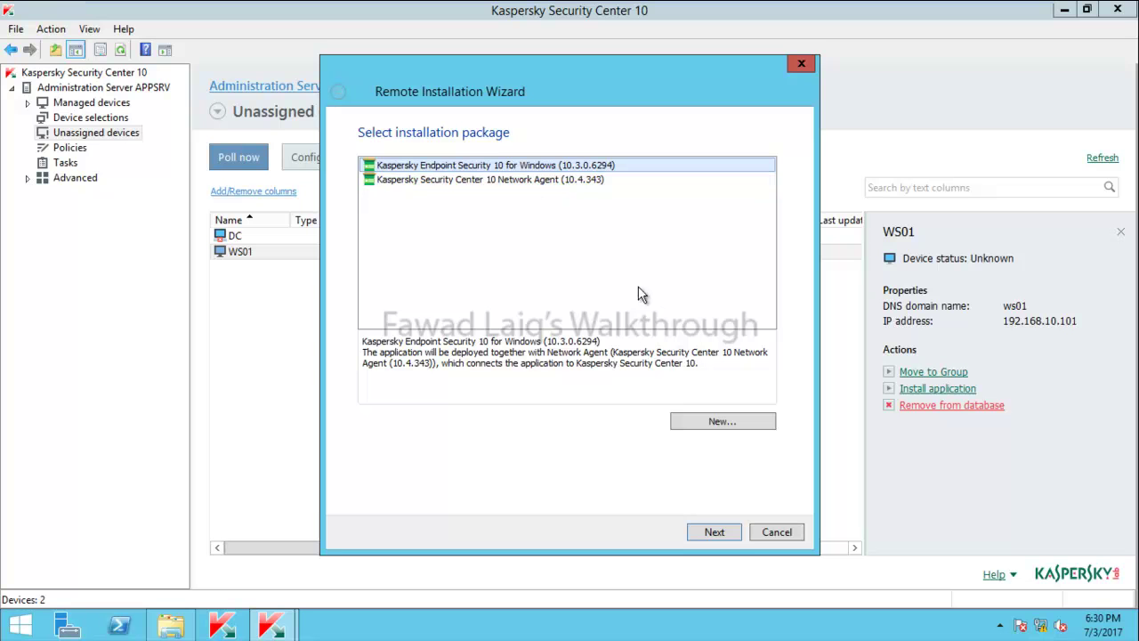
Step back through the wizard to package selection and choose Network Agent 10.4.343
click(733, 532)
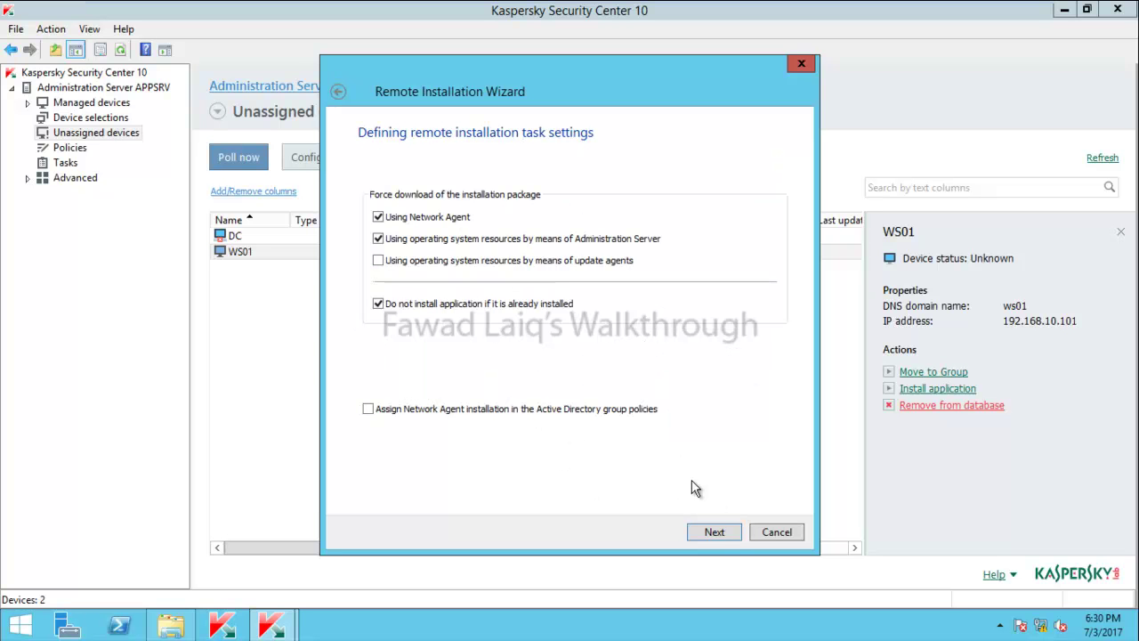
click(721, 534)
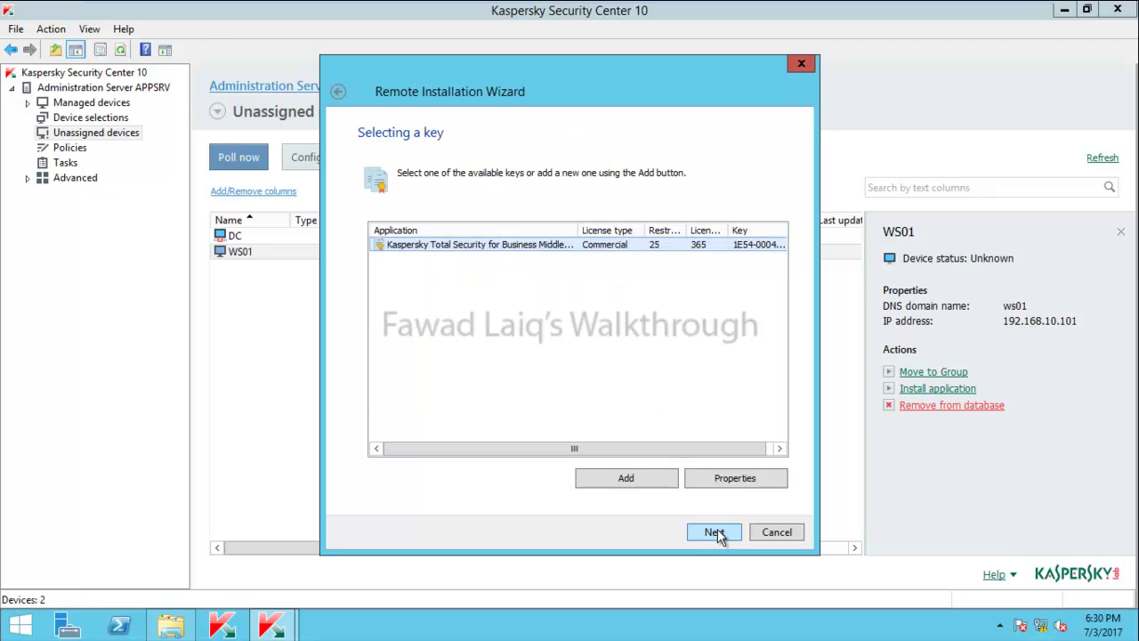
click(718, 534)
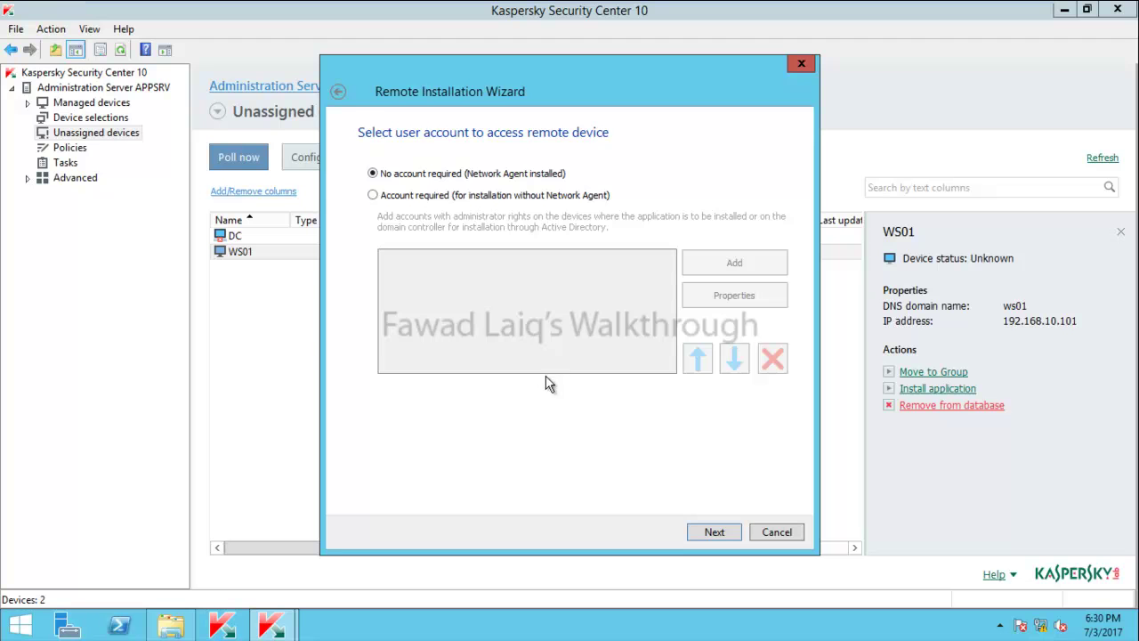
click(339, 94)
click(339, 94)
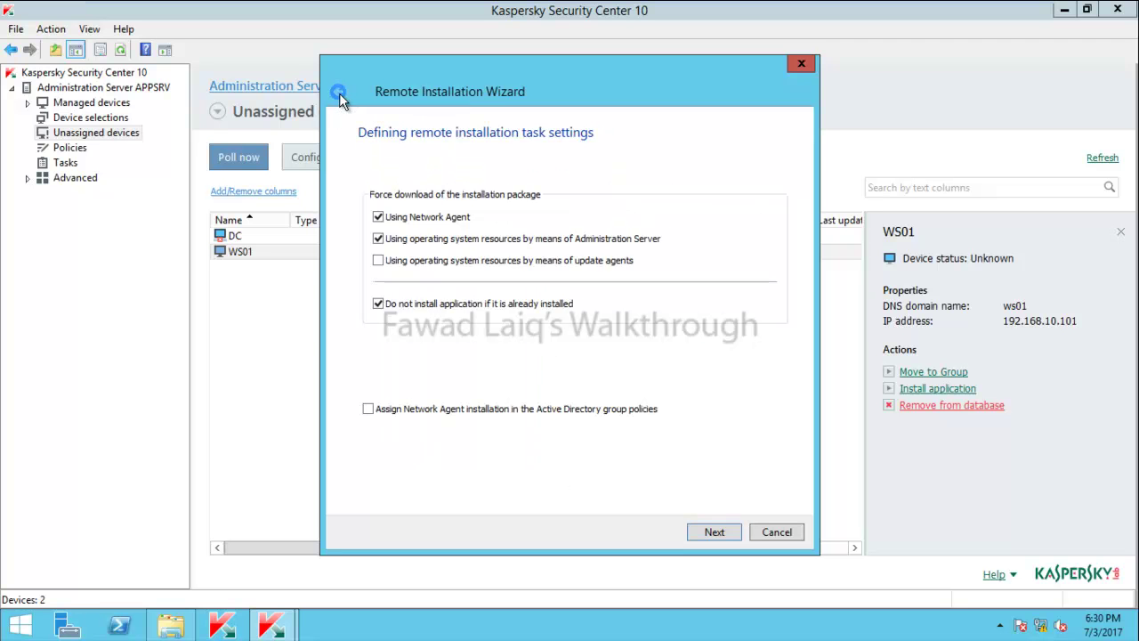
click(339, 93)
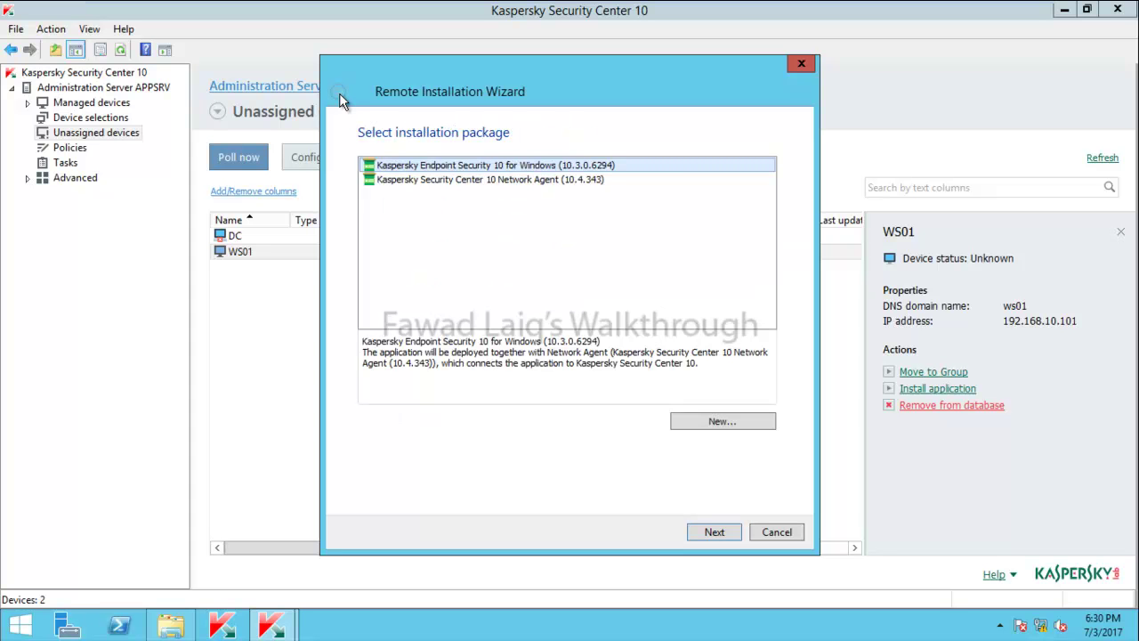
click(487, 182)
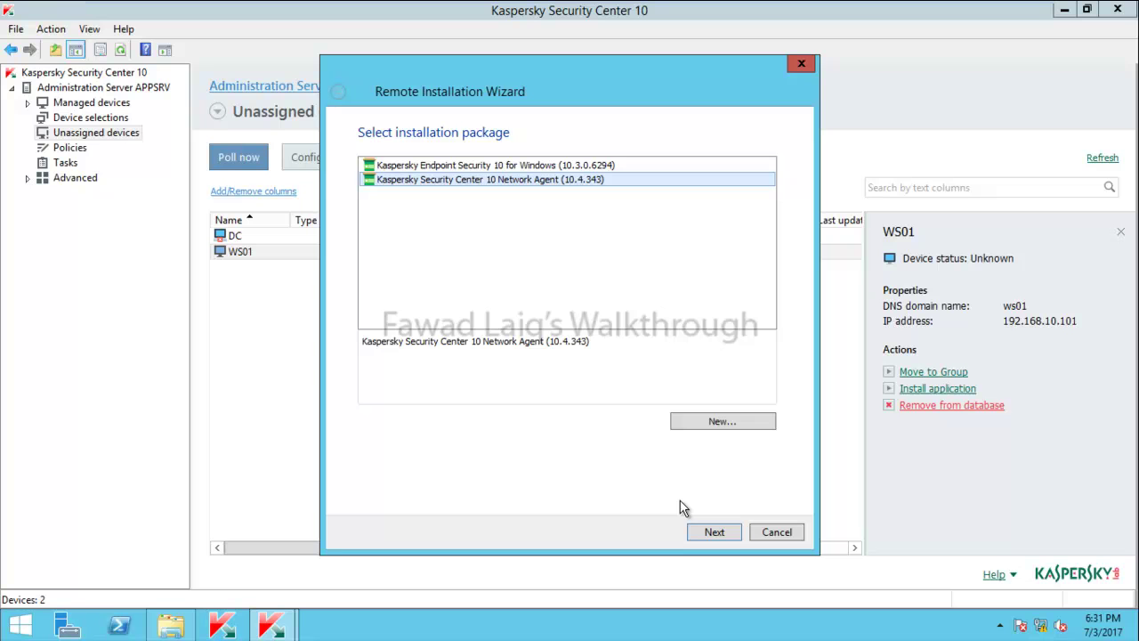
Advance to the access settings and select Account required
click(721, 534)
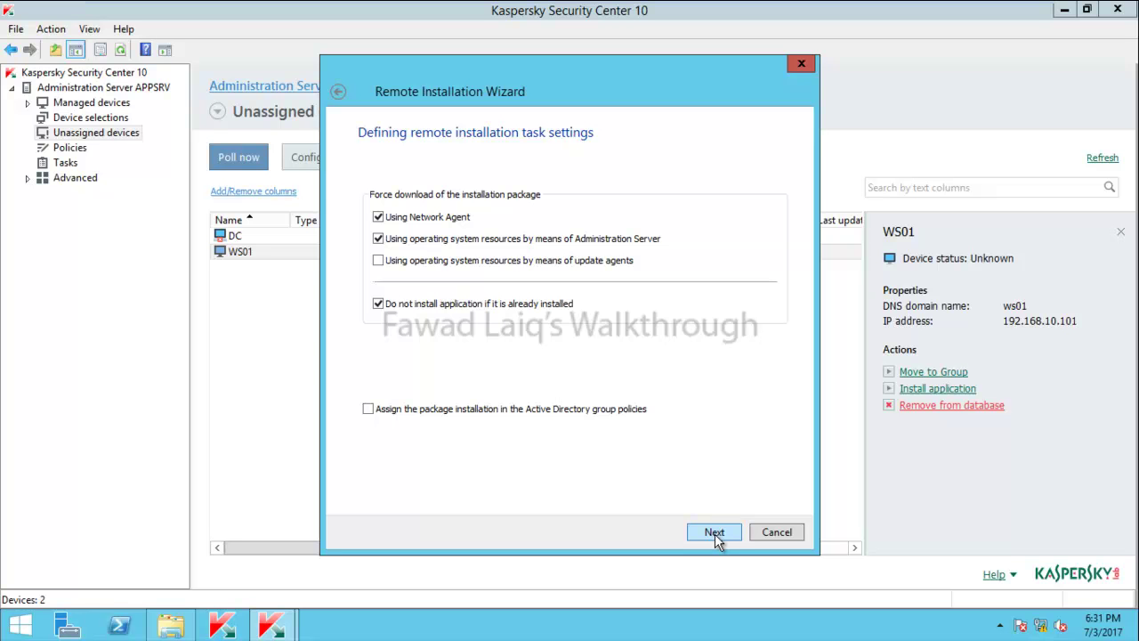
click(715, 534)
click(372, 196)
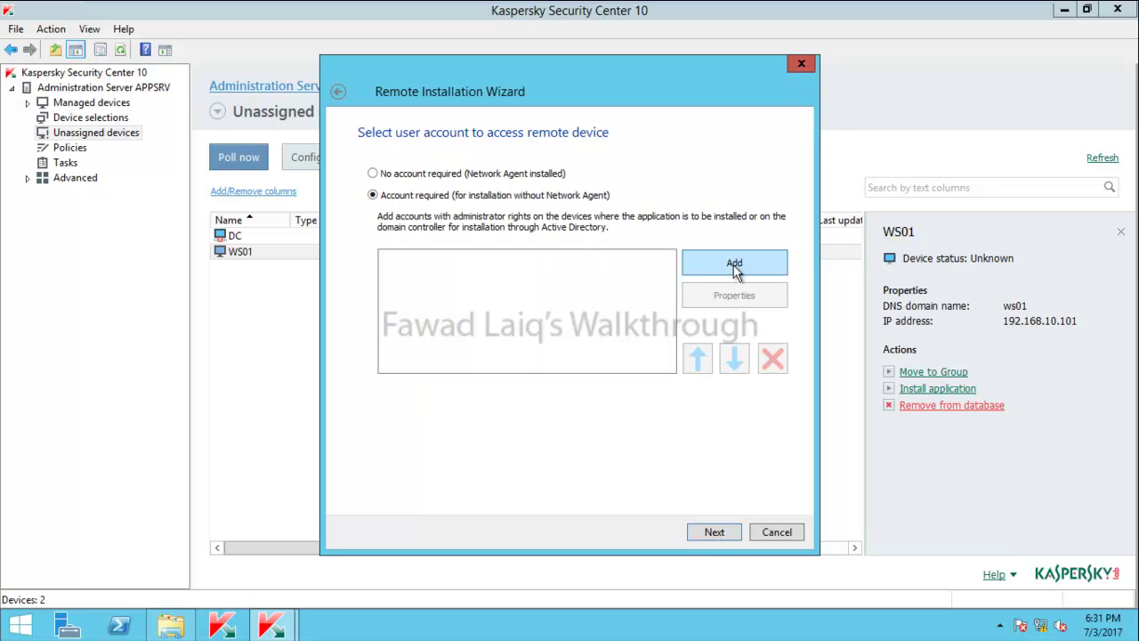
Add the lab\administrator account with its password entered and confirmed
click(720, 264)
text(lab\administra)
key(BackSpace)
key(BackSpace)
text(rator)
key(Tab)
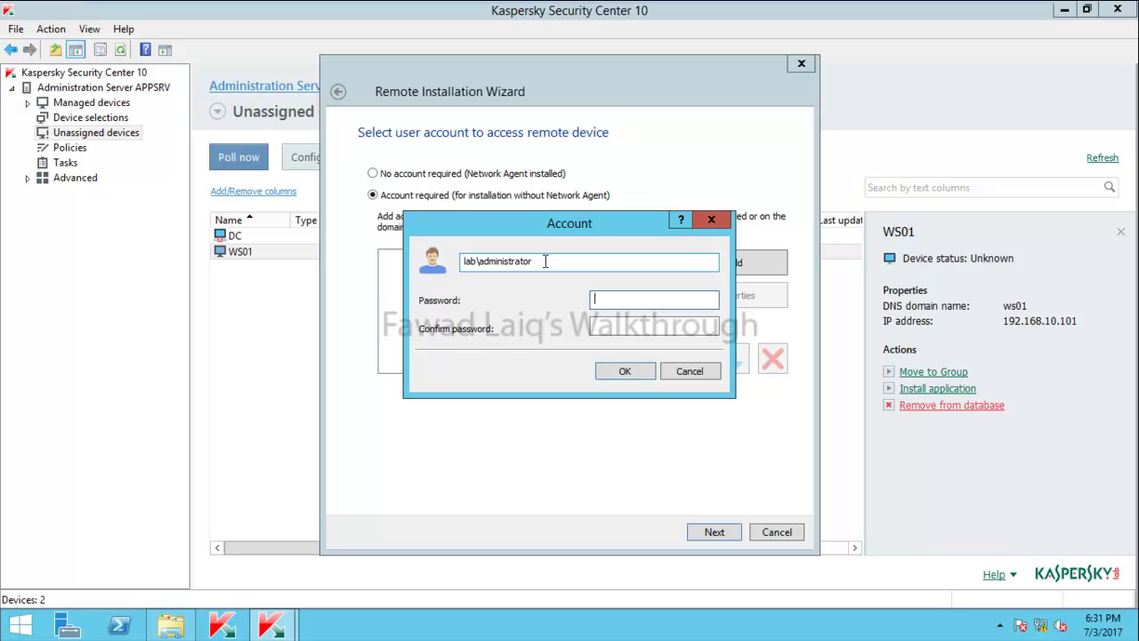
text(•••••••)
key(Tab)
text(•••••••)
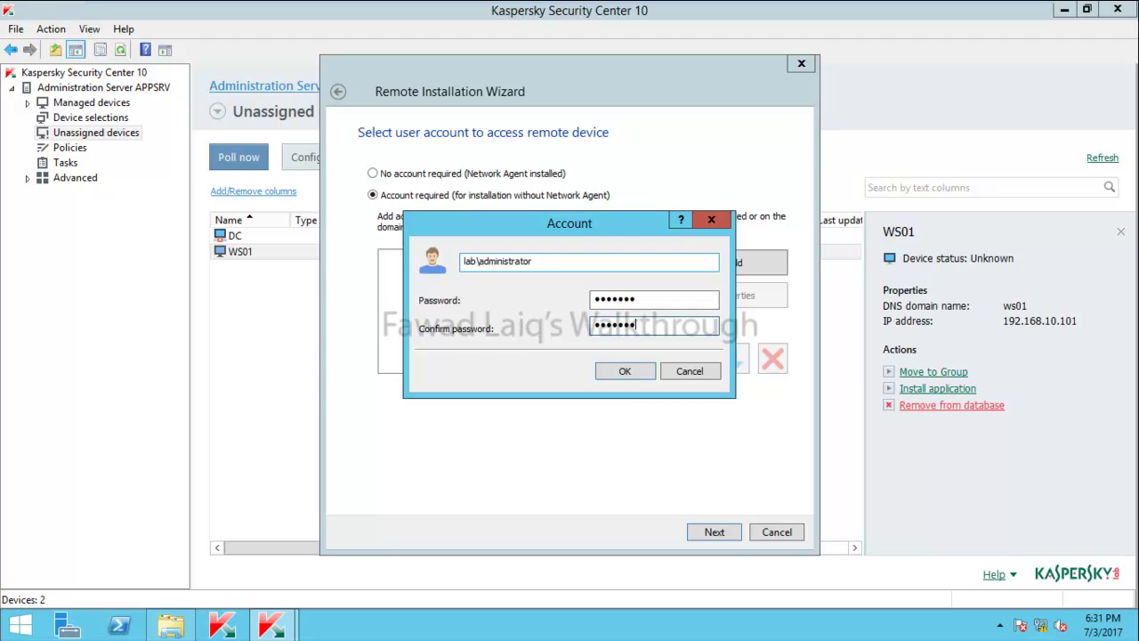
click(643, 373)
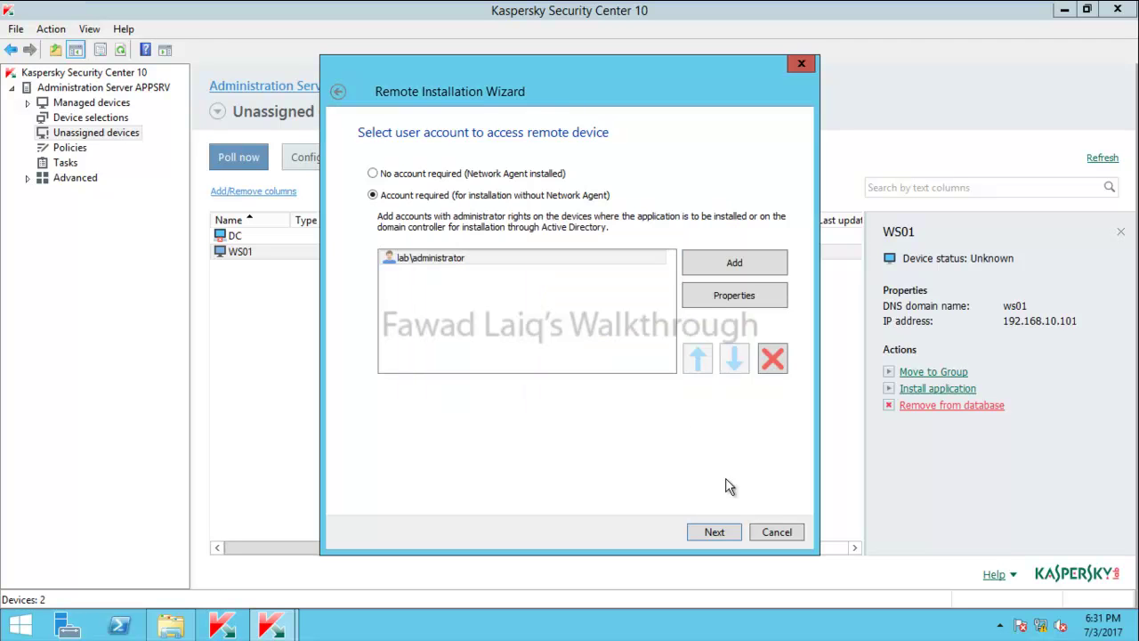
Advance to the operating system restart page, keeping Prompt user for action
click(727, 534)
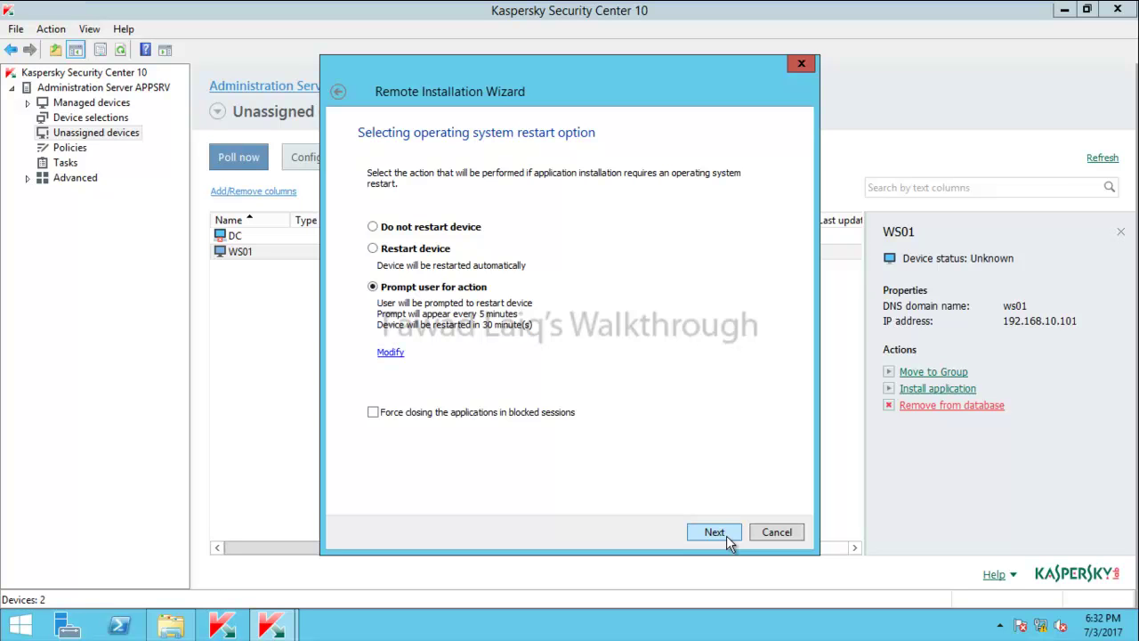
Create a new IT HelpDesk group under Managed devices
click(727, 538)
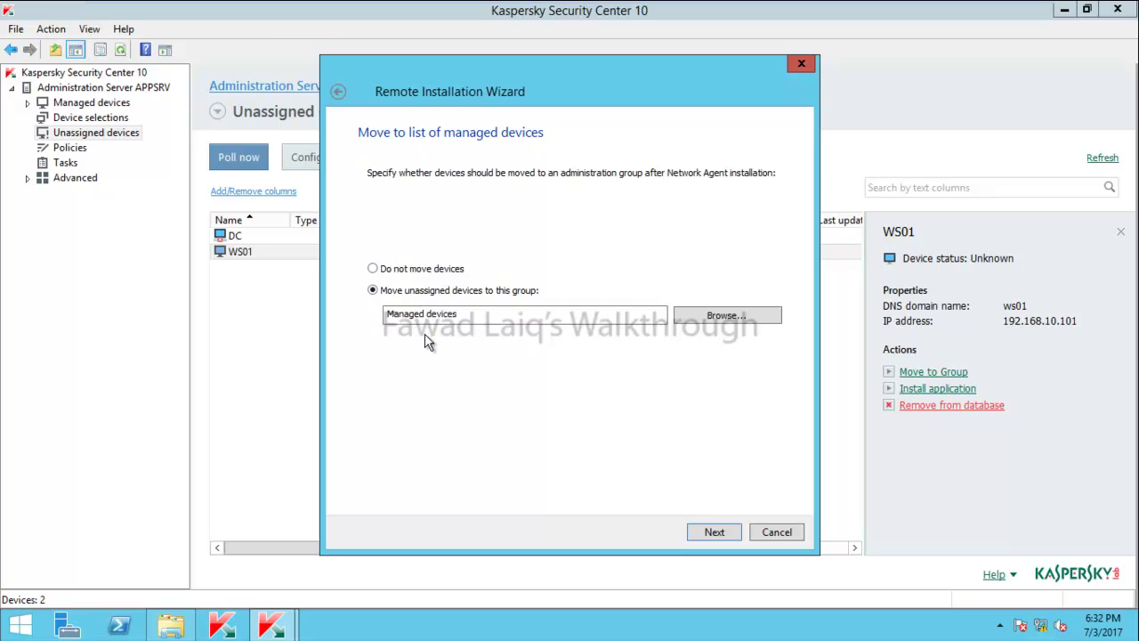
click(727, 315)
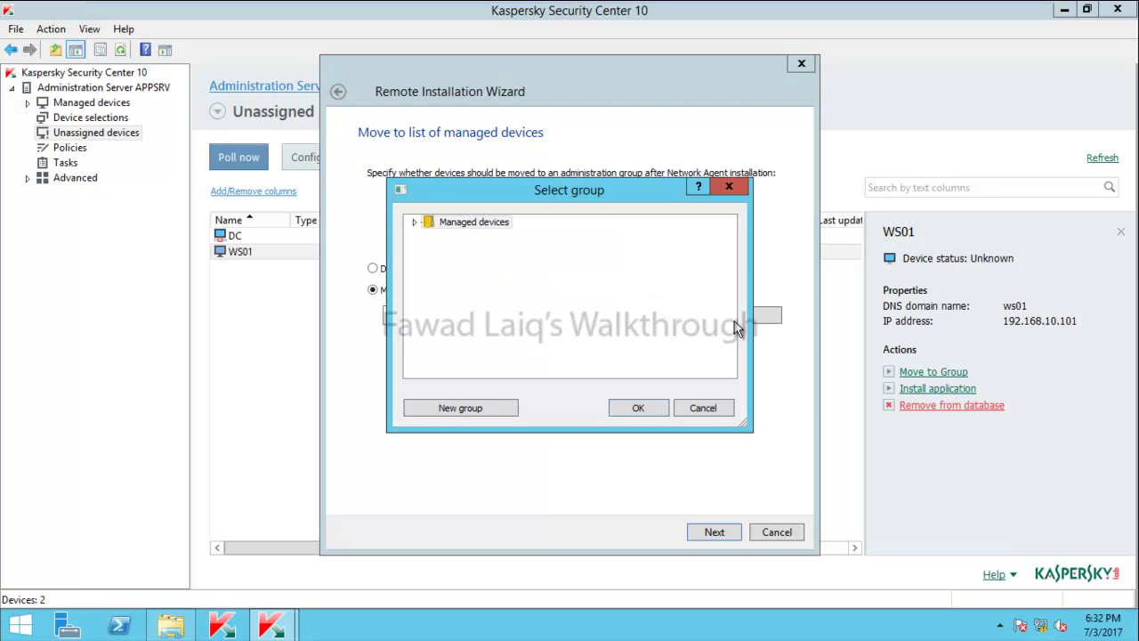
click(473, 223)
click(473, 409)
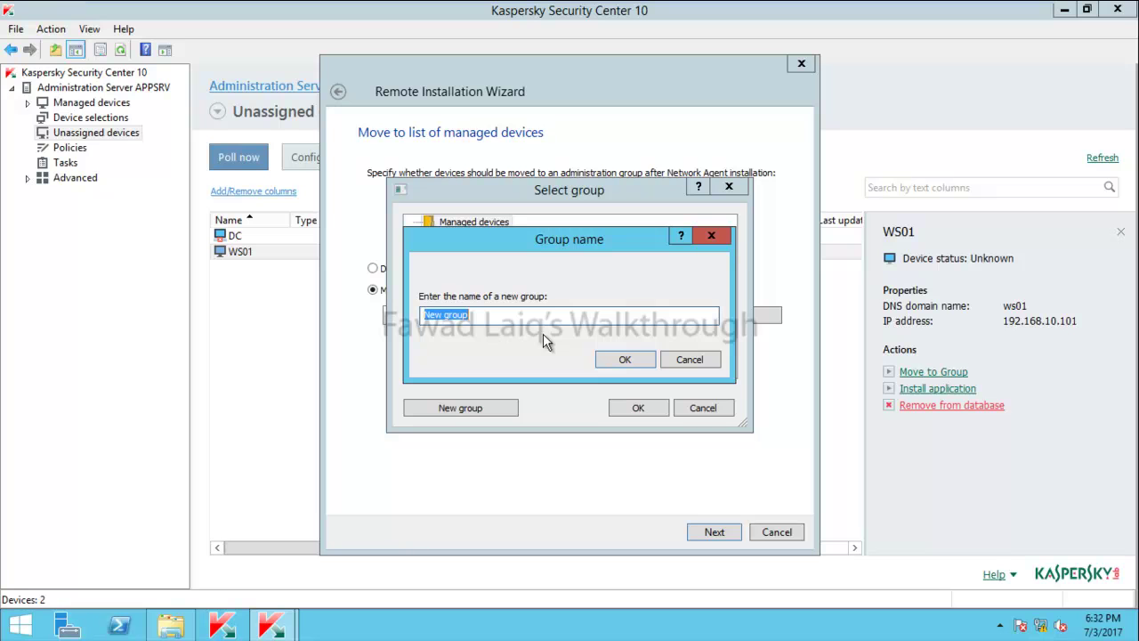
text(IT HelpDesk)
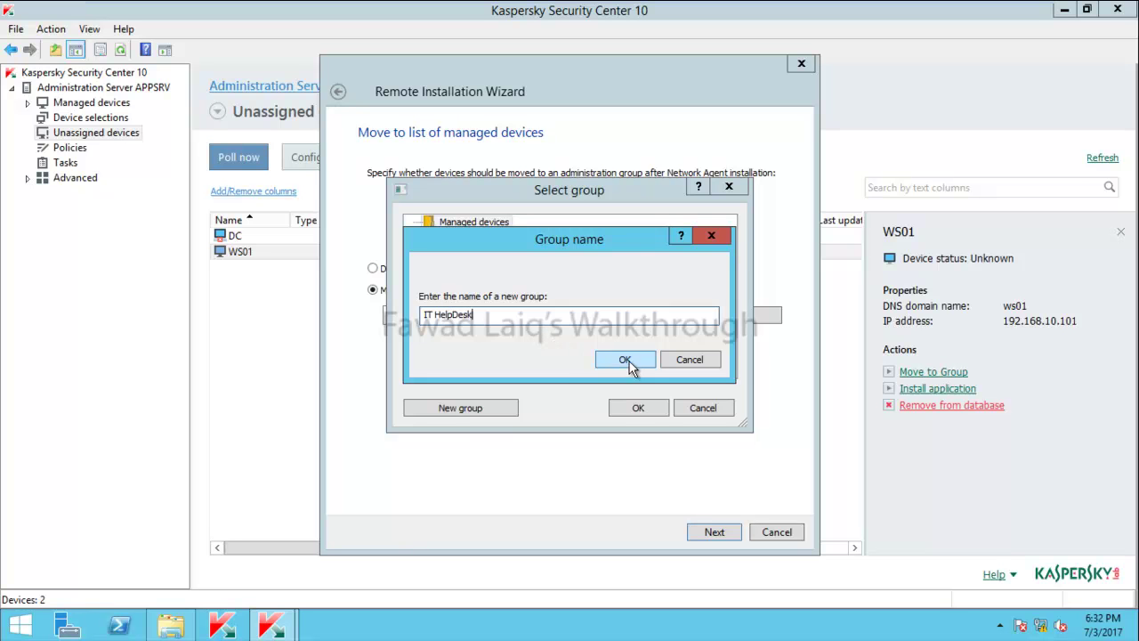
click(626, 359)
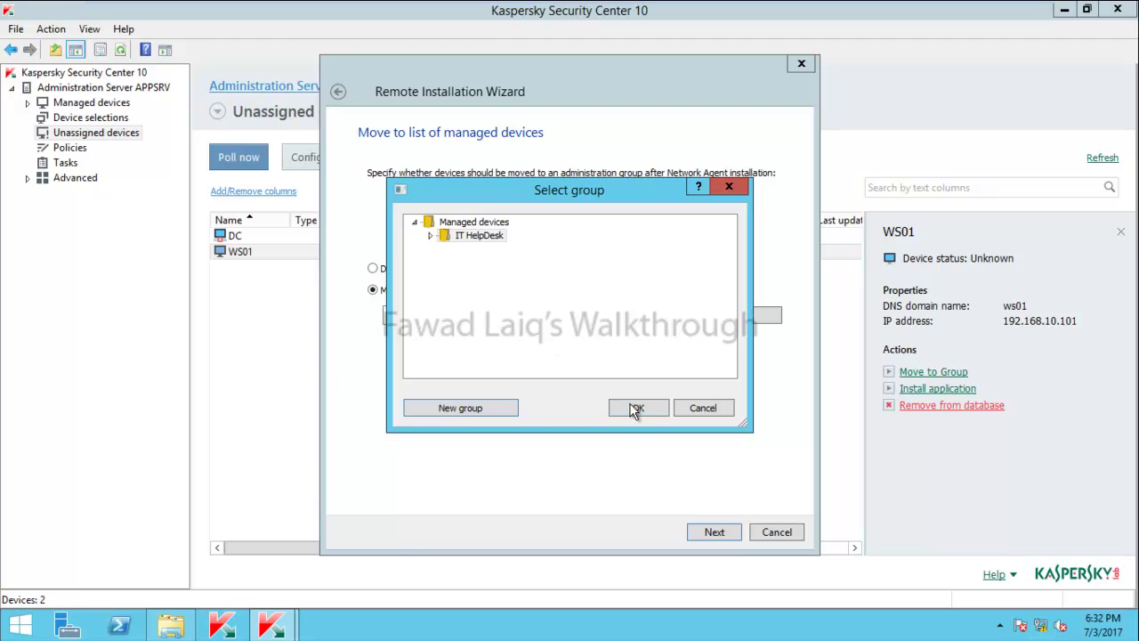
Set IT HelpDesk as WS01's destination group and start the Network Agent installation
click(630, 407)
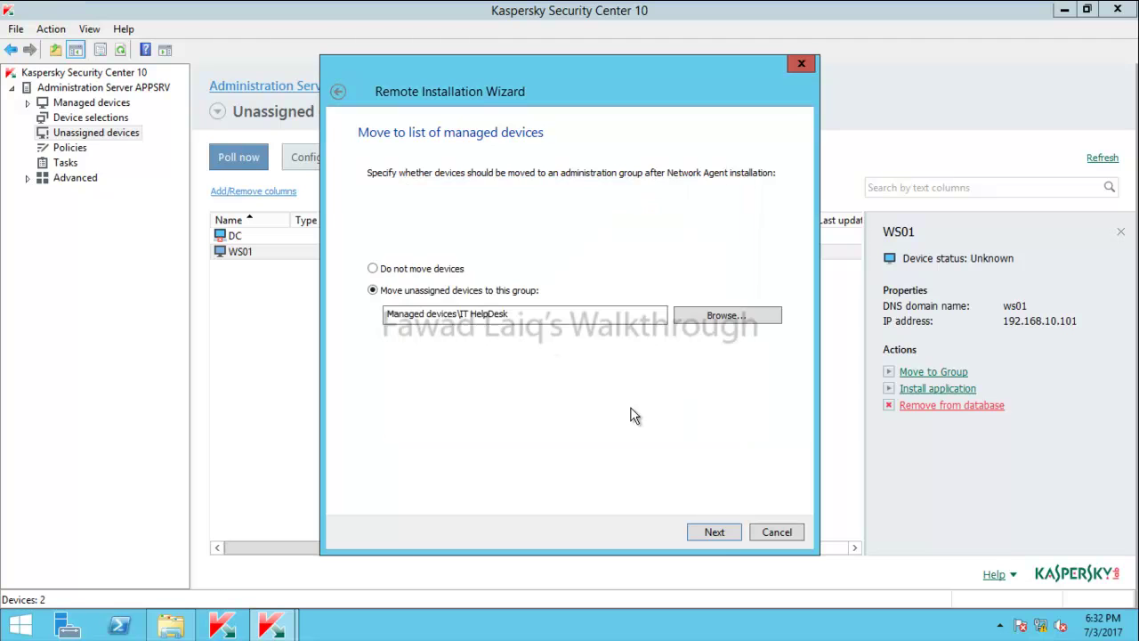
click(721, 537)
click(724, 532)
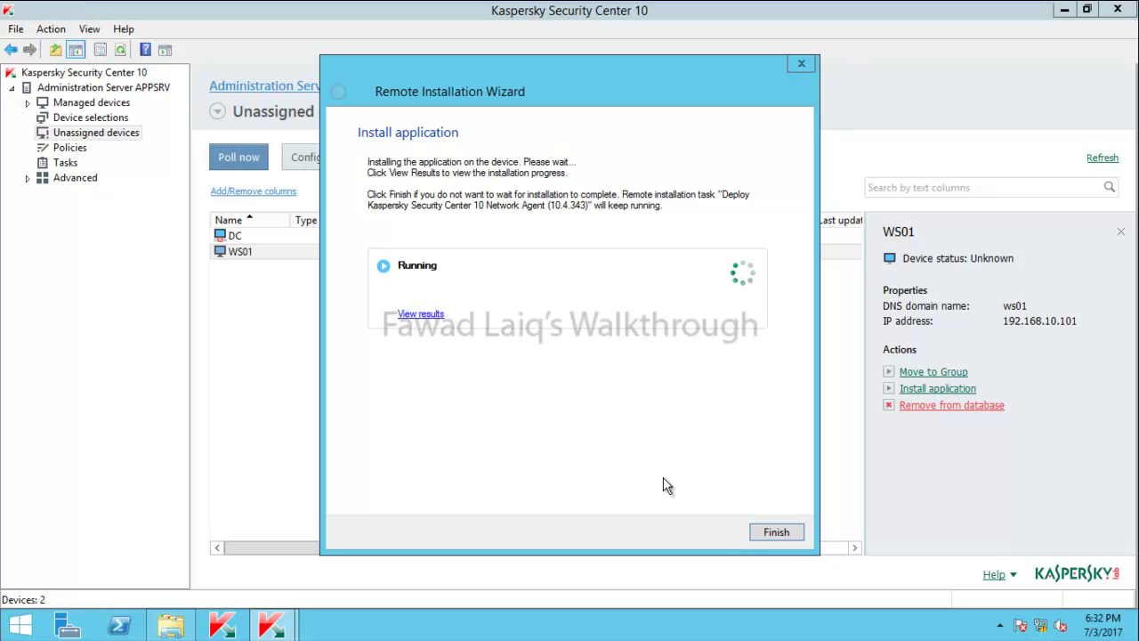
Check the deployment results, refreshing until the Network Agent install on WS01 shows Completed
click(420, 315)
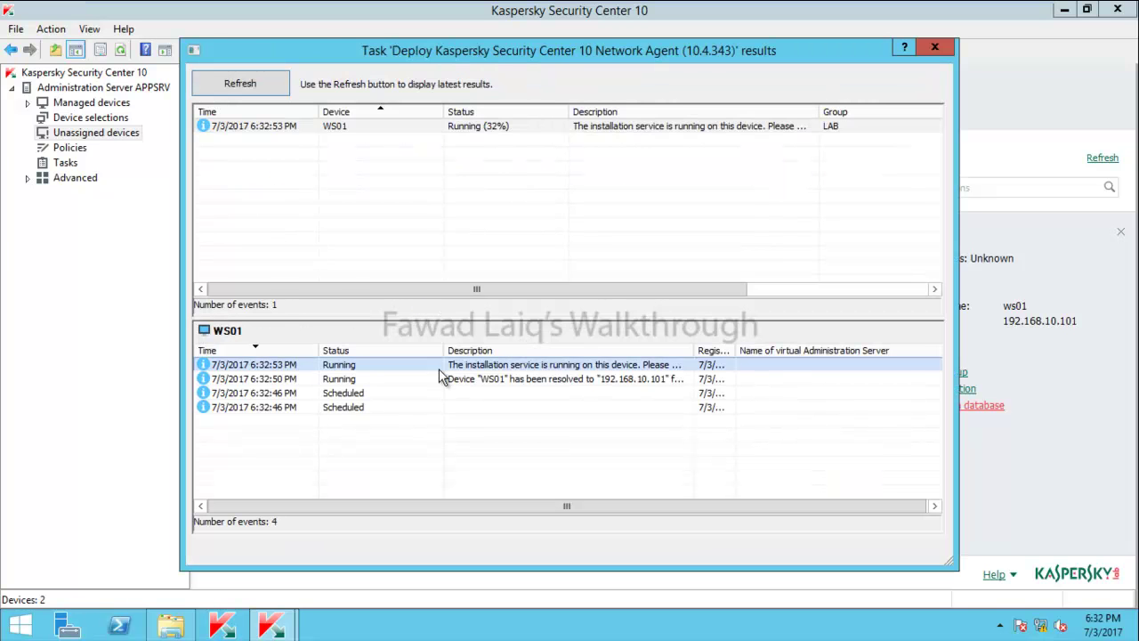
click(270, 89)
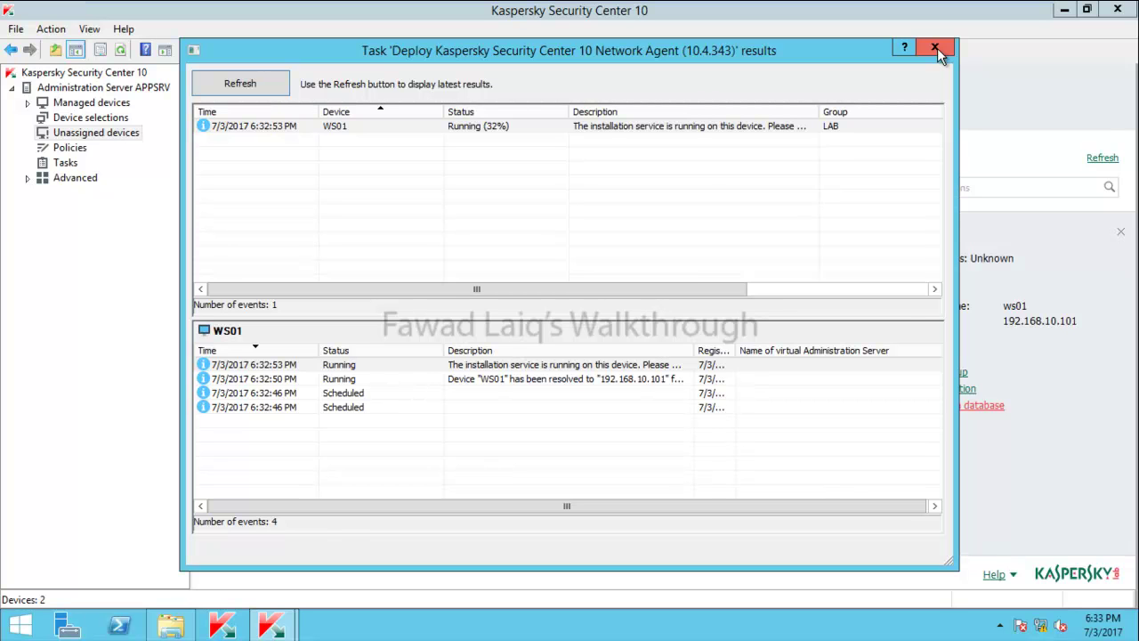
click(937, 48)
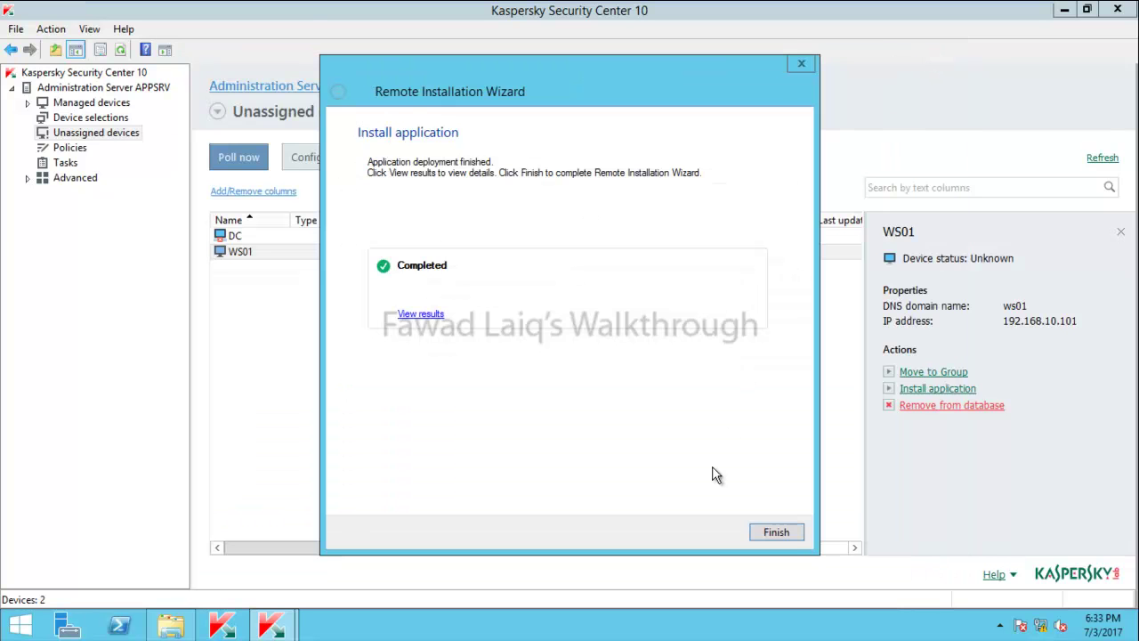
click(420, 313)
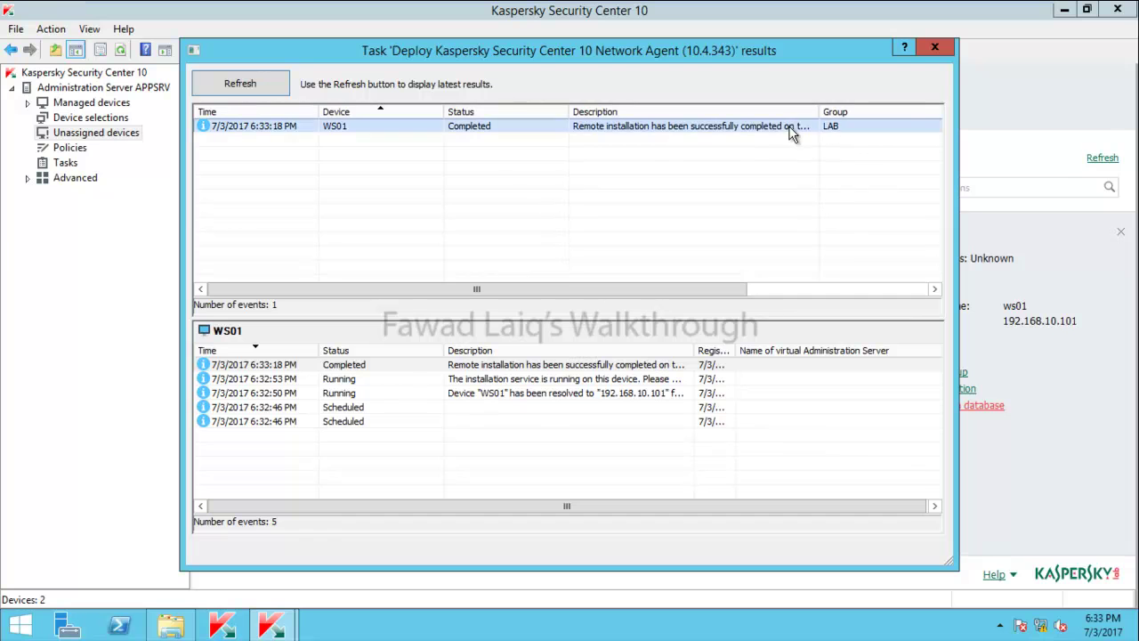
click(935, 46)
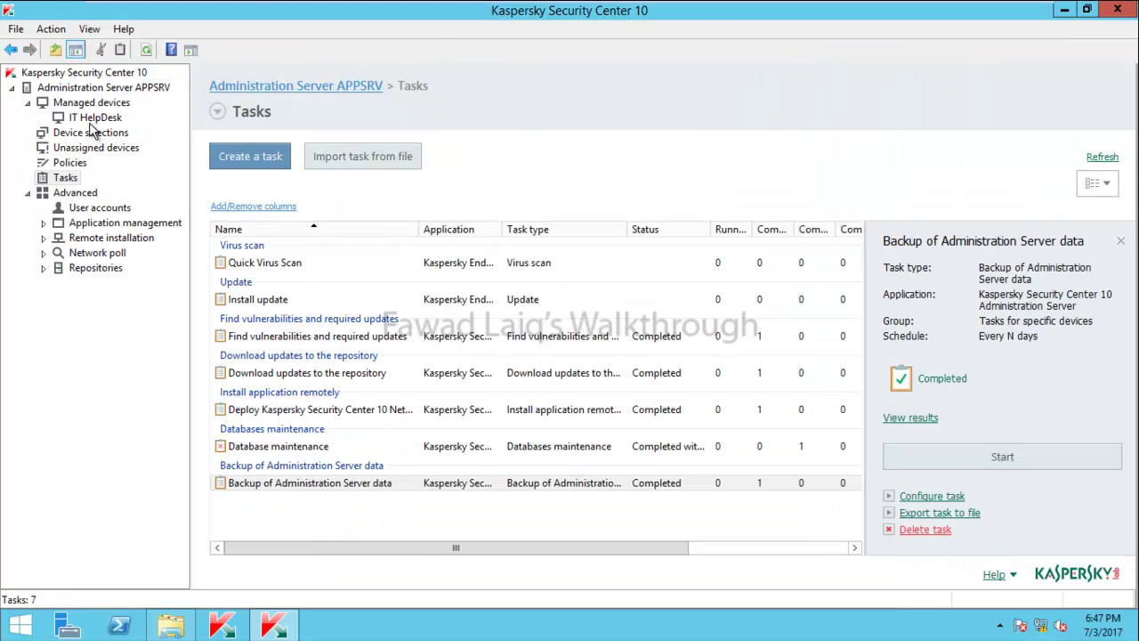
Open the IT HelpDesk group, select WS01 to review its status, and bring up its actions
click(89, 117)
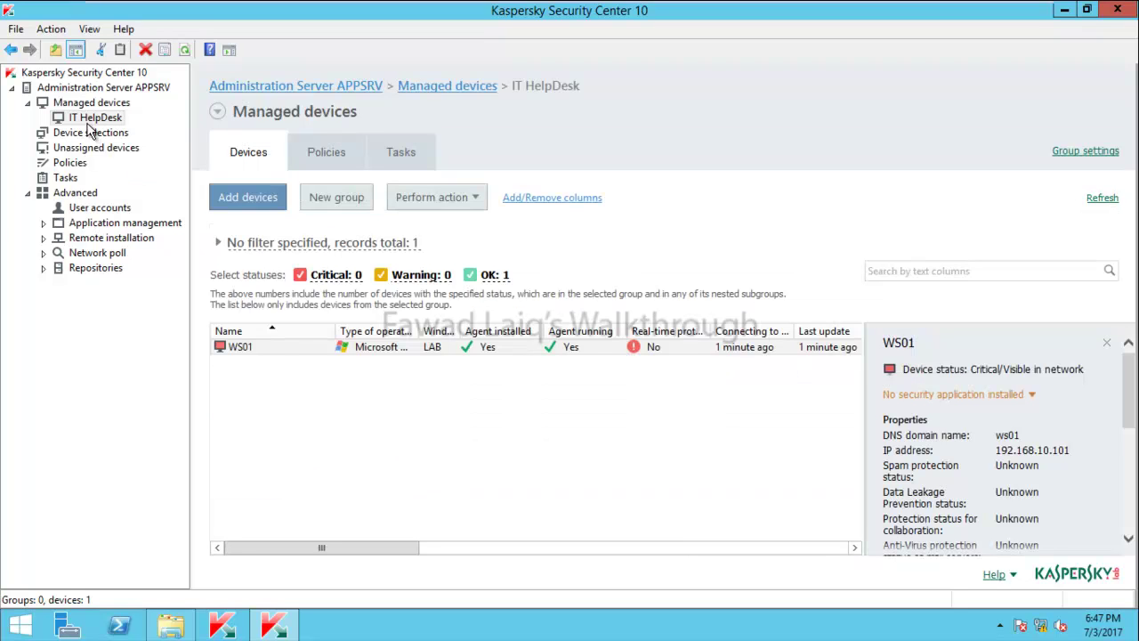
click(299, 347)
right_click(259, 354)
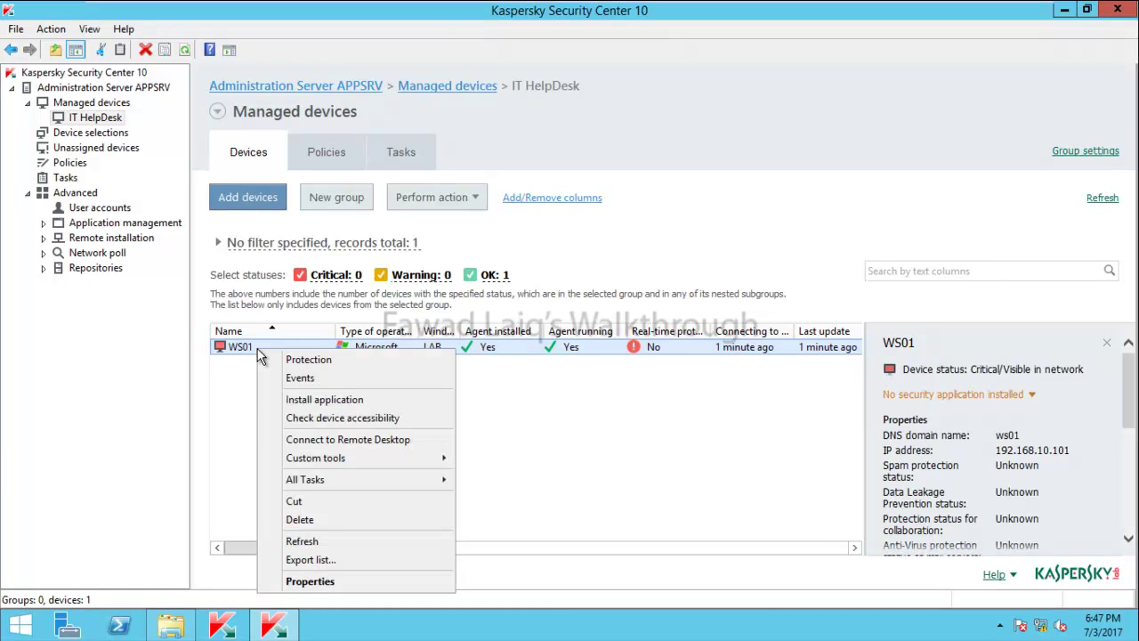
Start installing Kaspersky Endpoint Security 10 on WS01, accepting the task settings and licence key
click(369, 400)
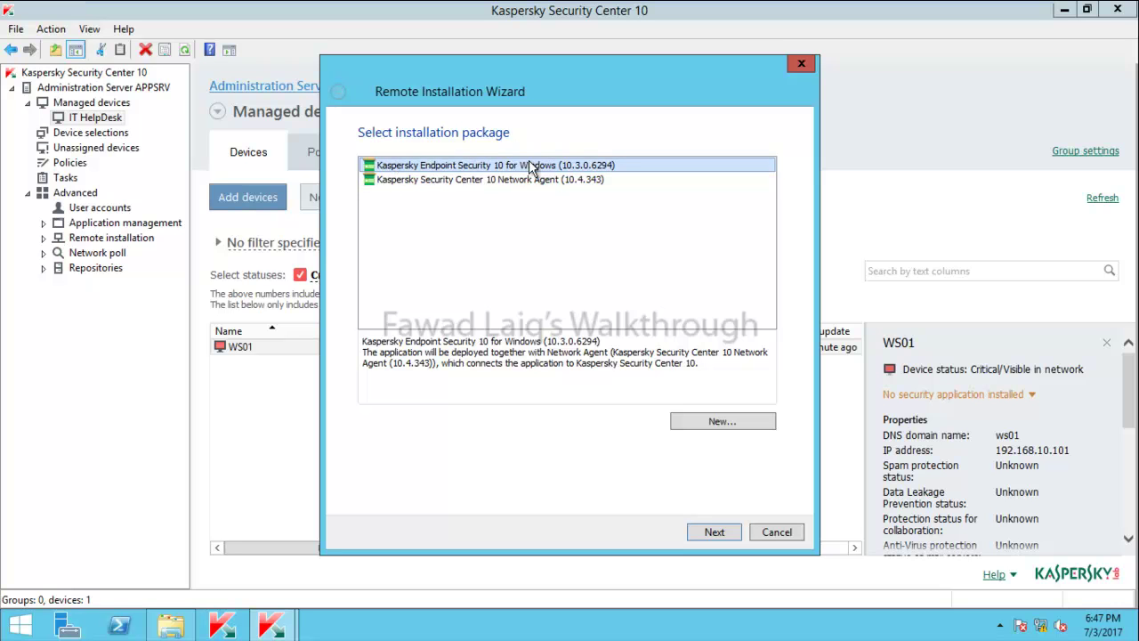
click(725, 532)
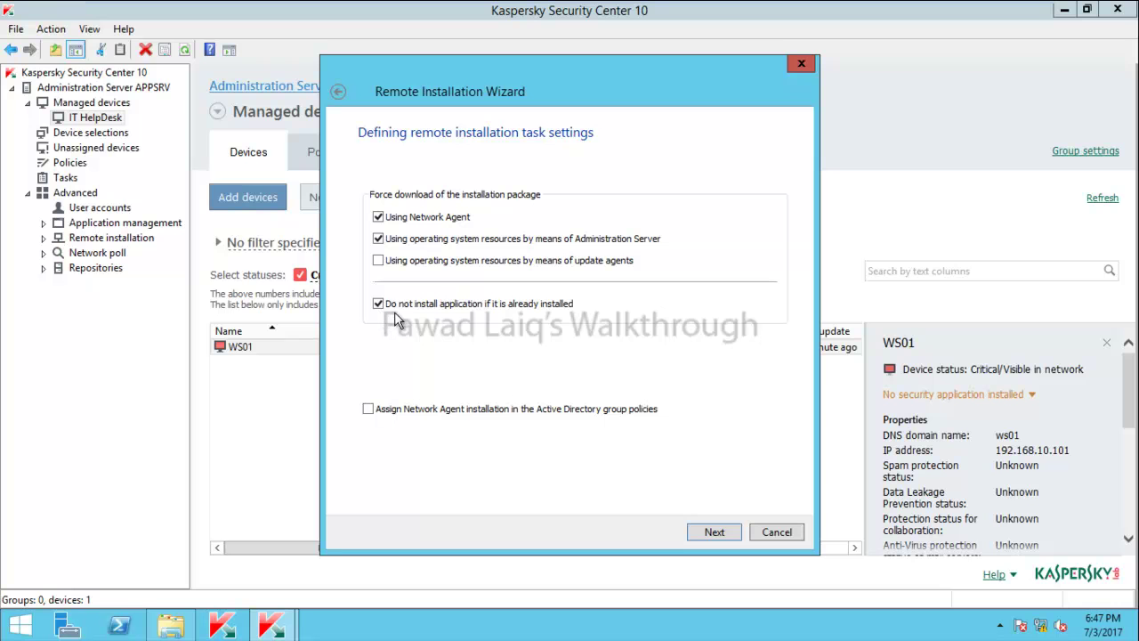
click(715, 533)
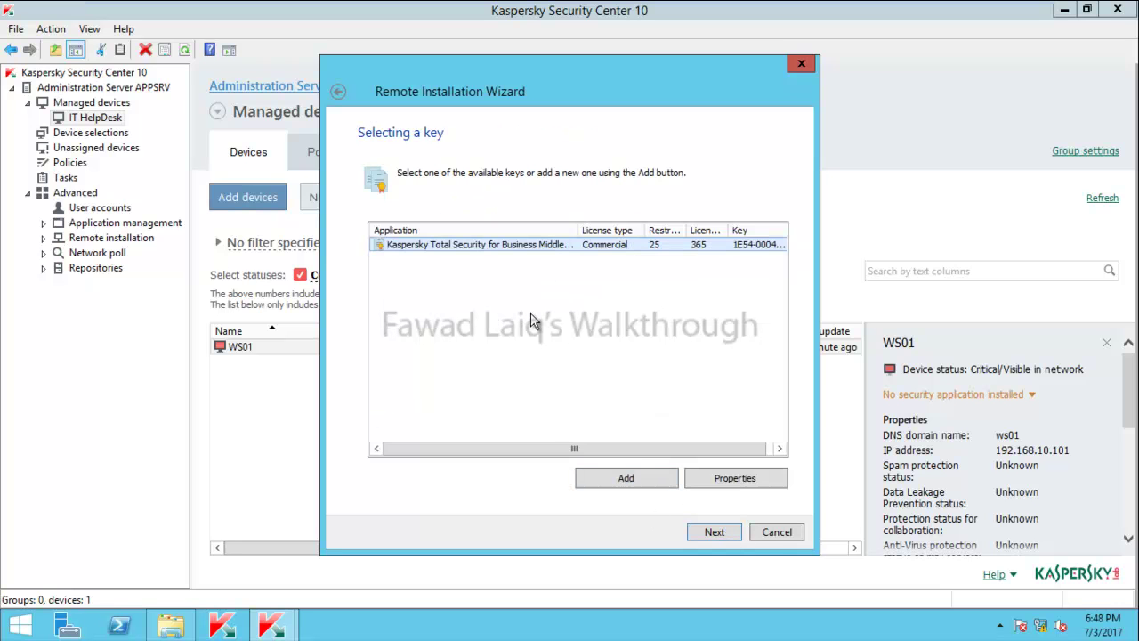
click(716, 532)
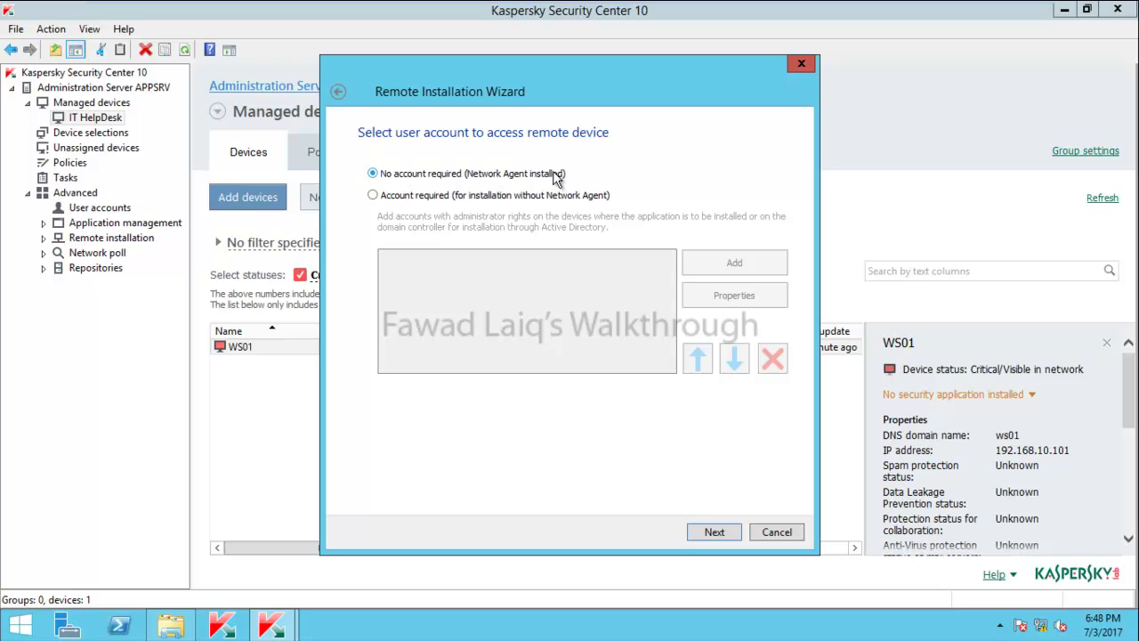
Require an account and add lab\administrator with its password for remote access
click(373, 195)
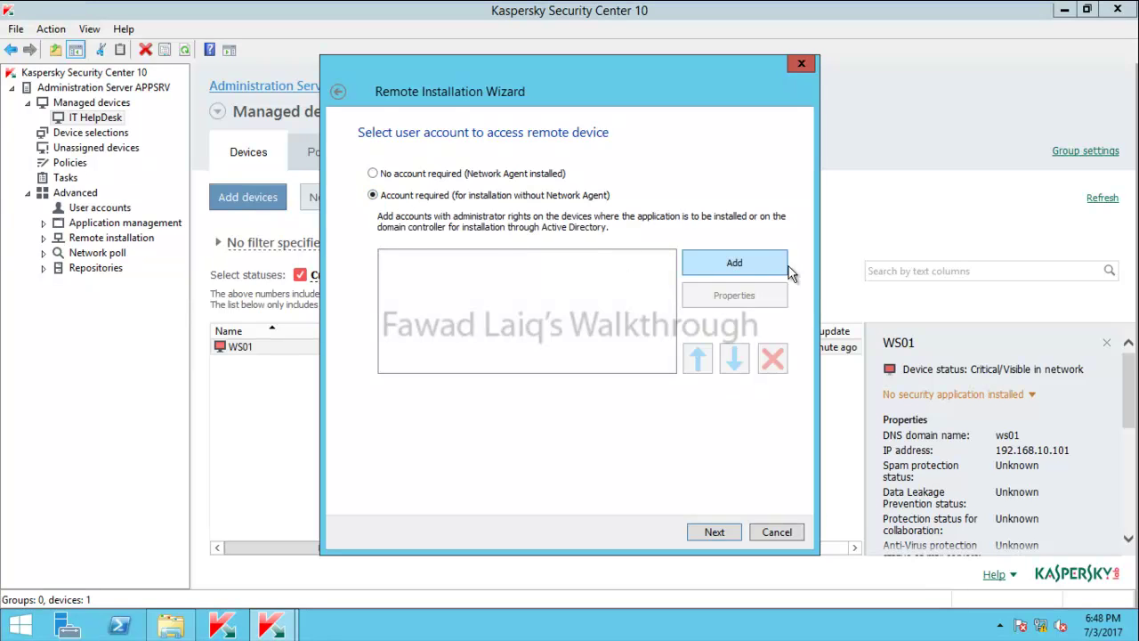
click(749, 264)
text(lab\adm)
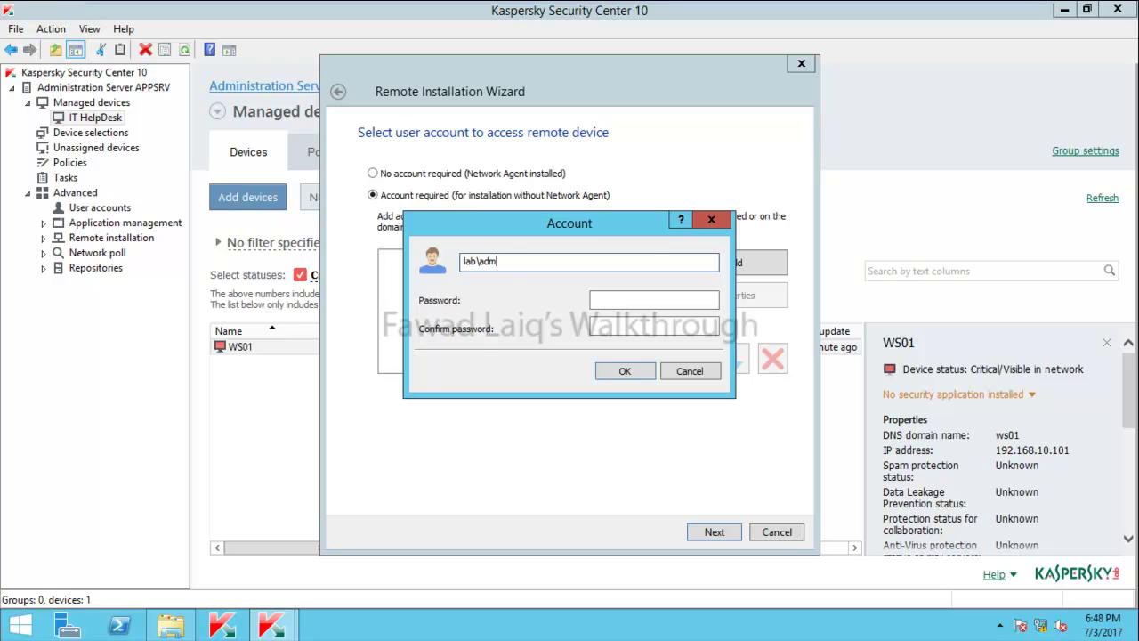
text(inistrator)
key(Tab)
text(P@ssw0r)
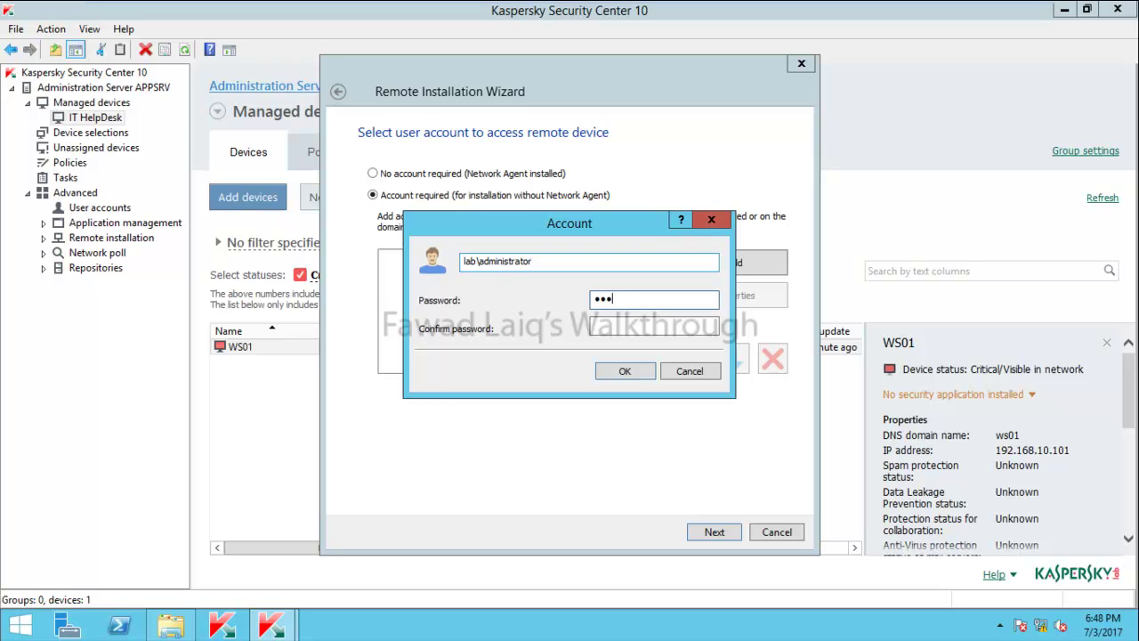
text(P@ssw0r)
click(626, 372)
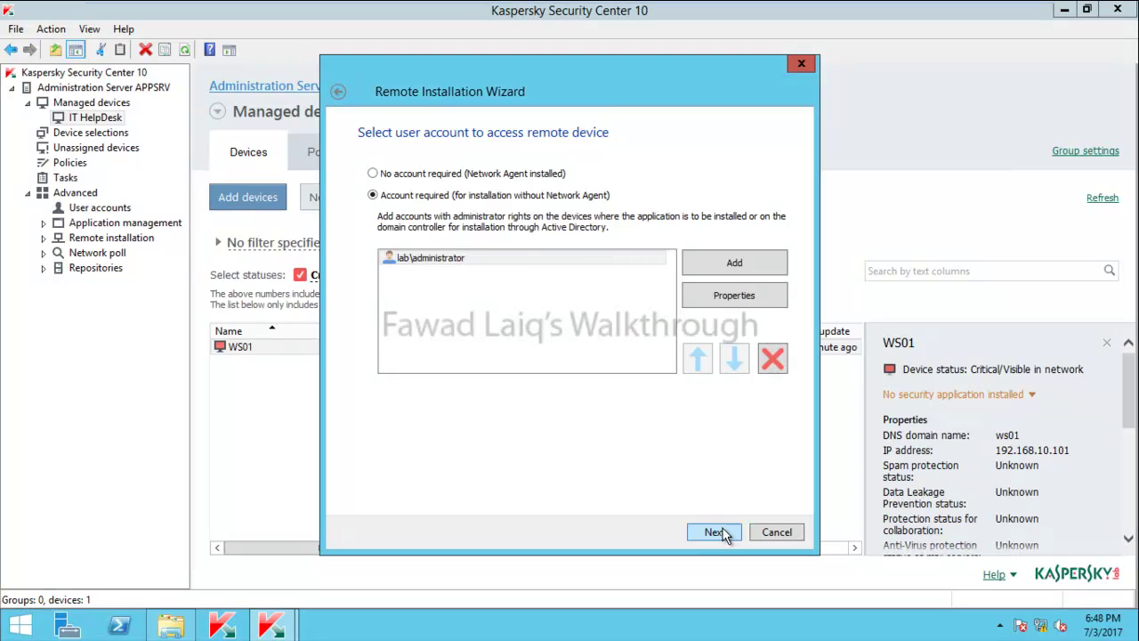
click(719, 532)
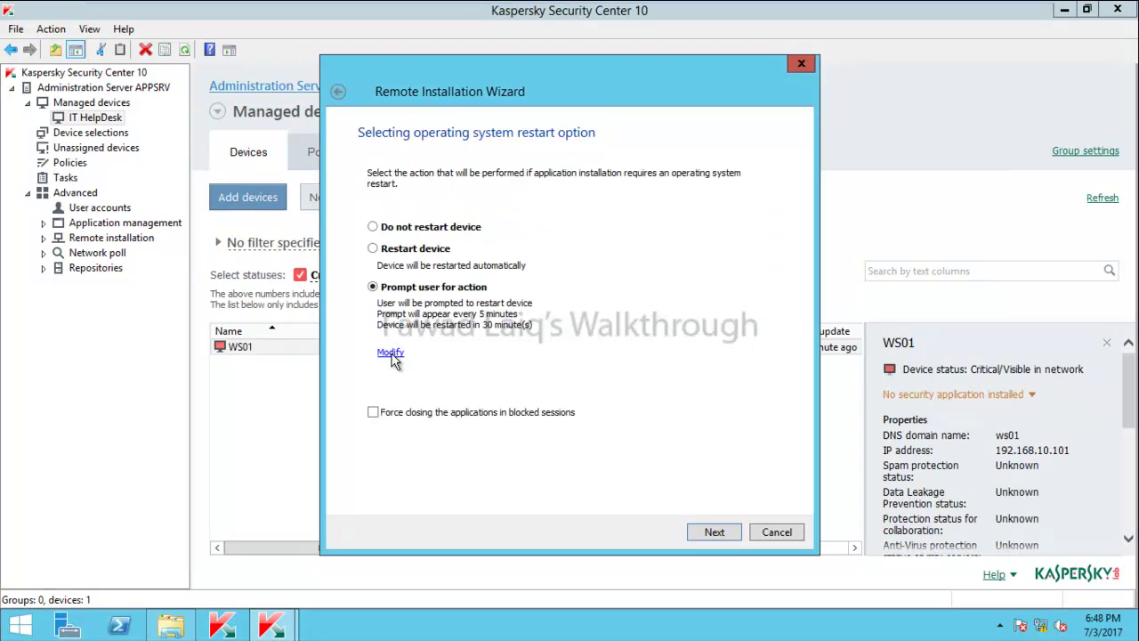
Keep restart prompts every 5 minutes with forced restart after 30 minutes, then continue
click(391, 353)
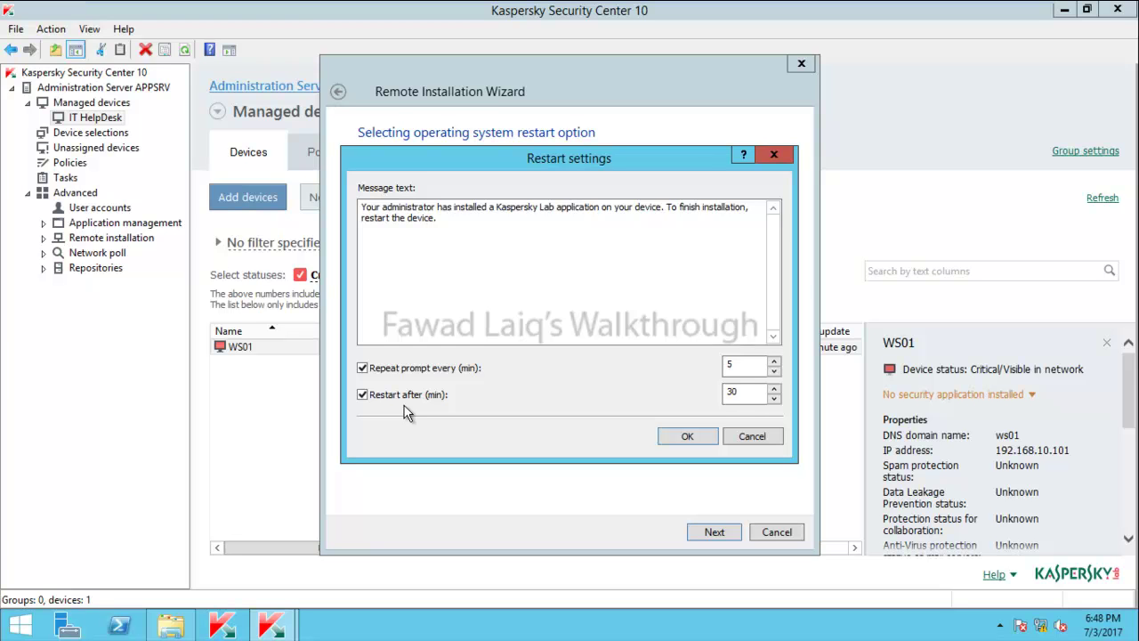
click(363, 394)
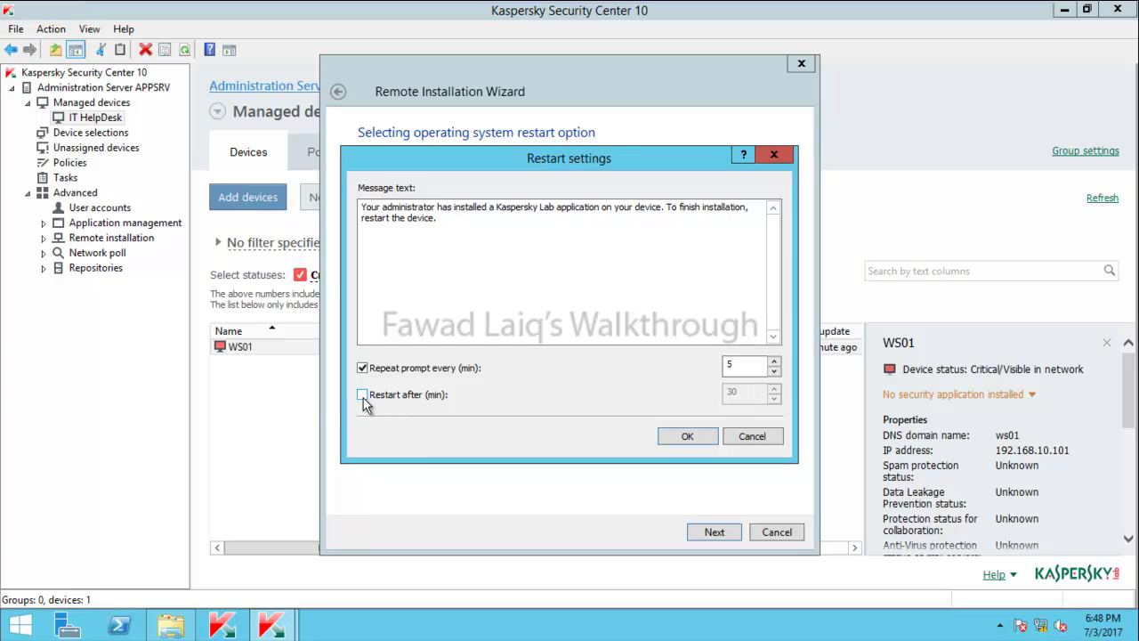
click(363, 396)
click(703, 439)
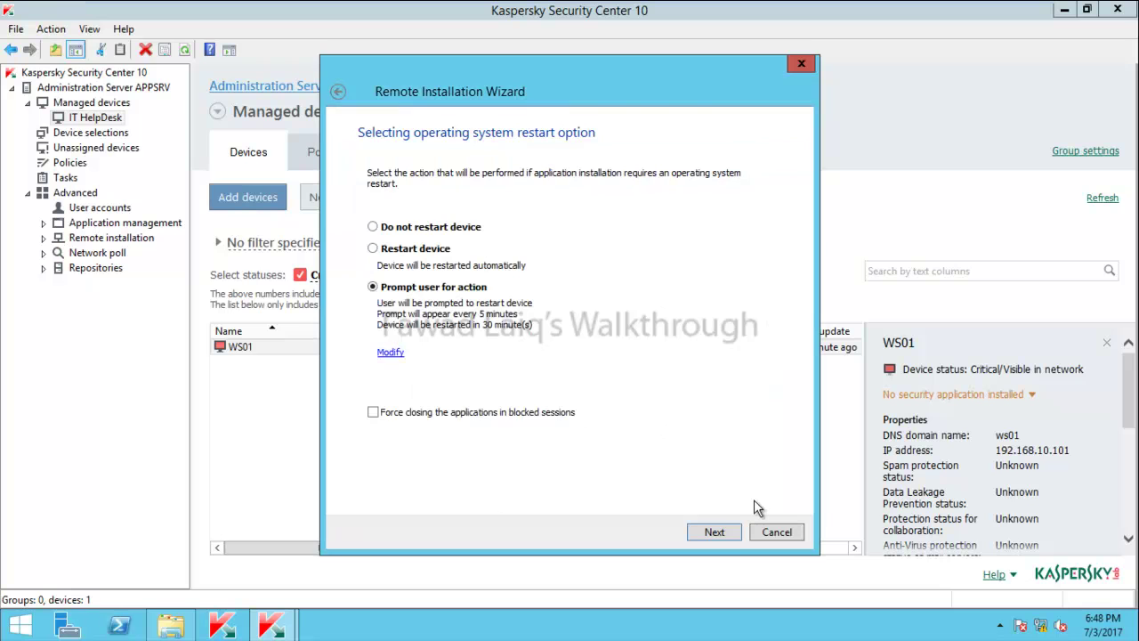
click(715, 532)
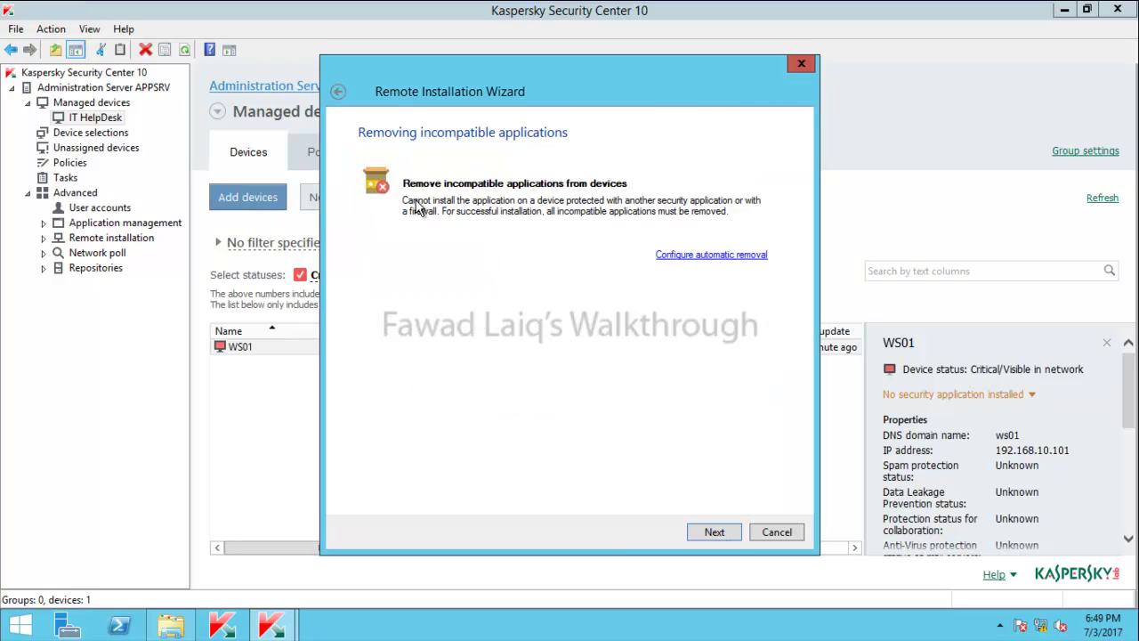
Keep automatic uninstall of incompatible applications, start Endpoint Security installation on WS01, and finish the wizard
click(711, 255)
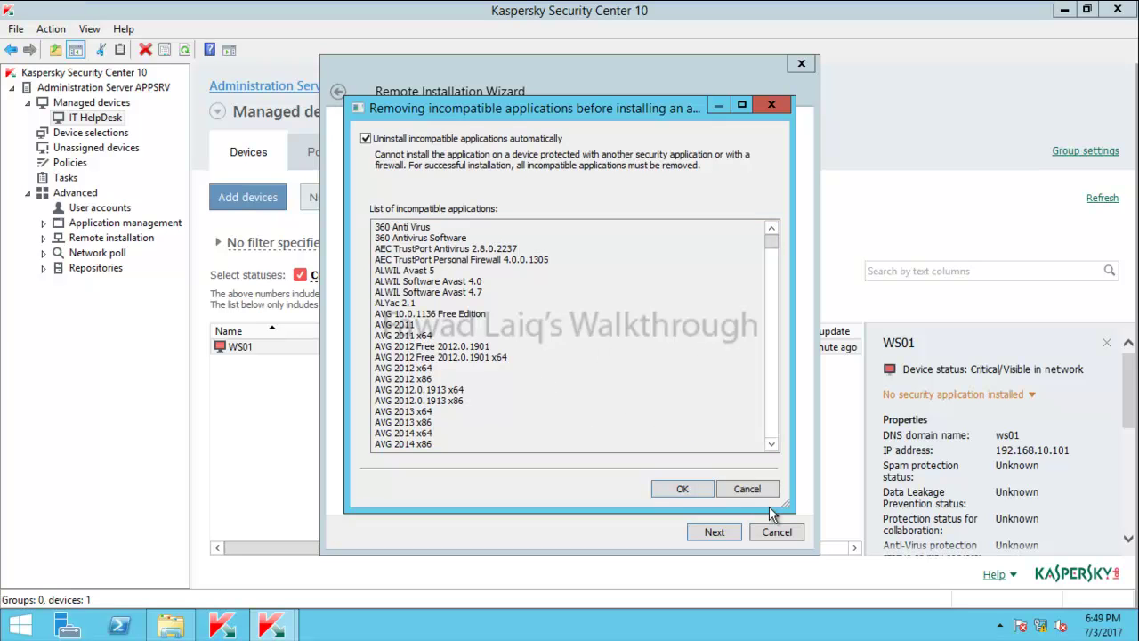
click(676, 489)
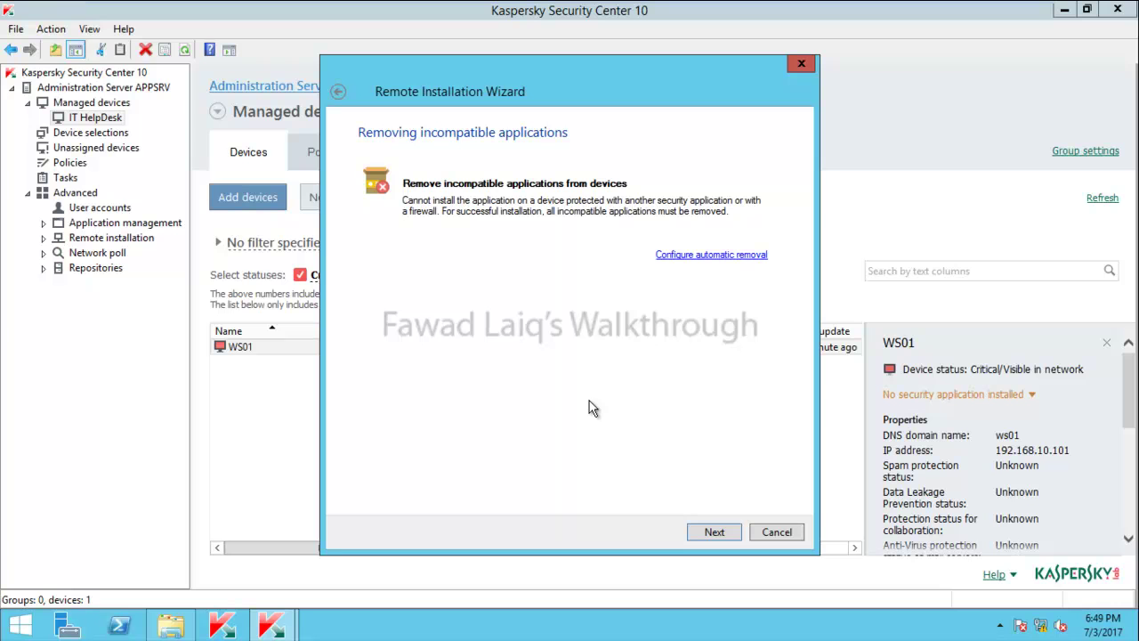
click(716, 533)
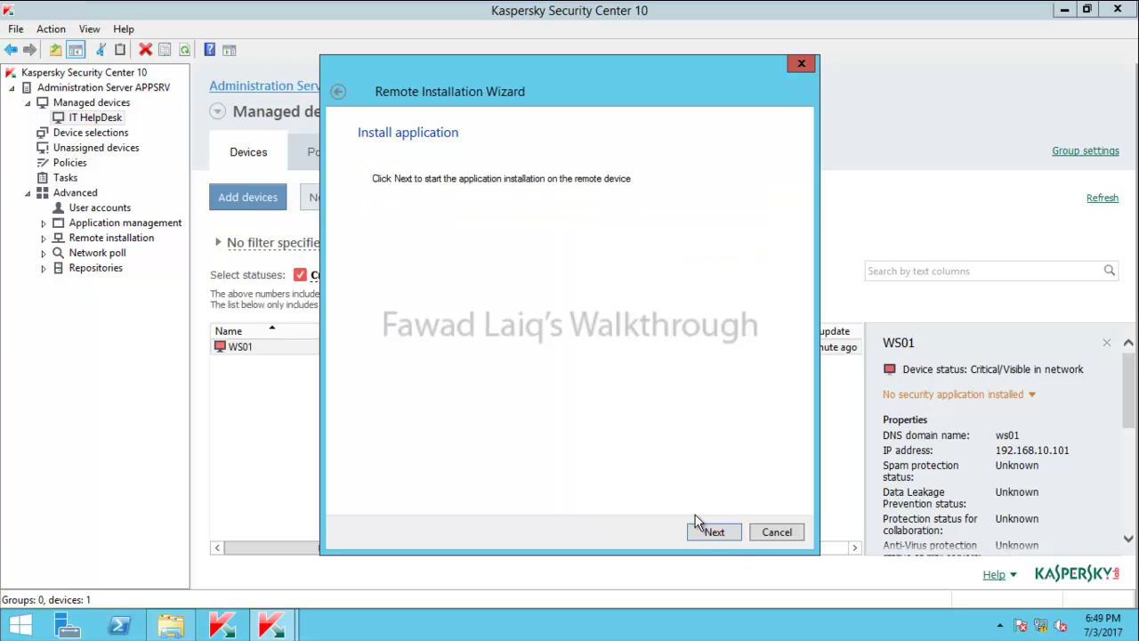
click(717, 533)
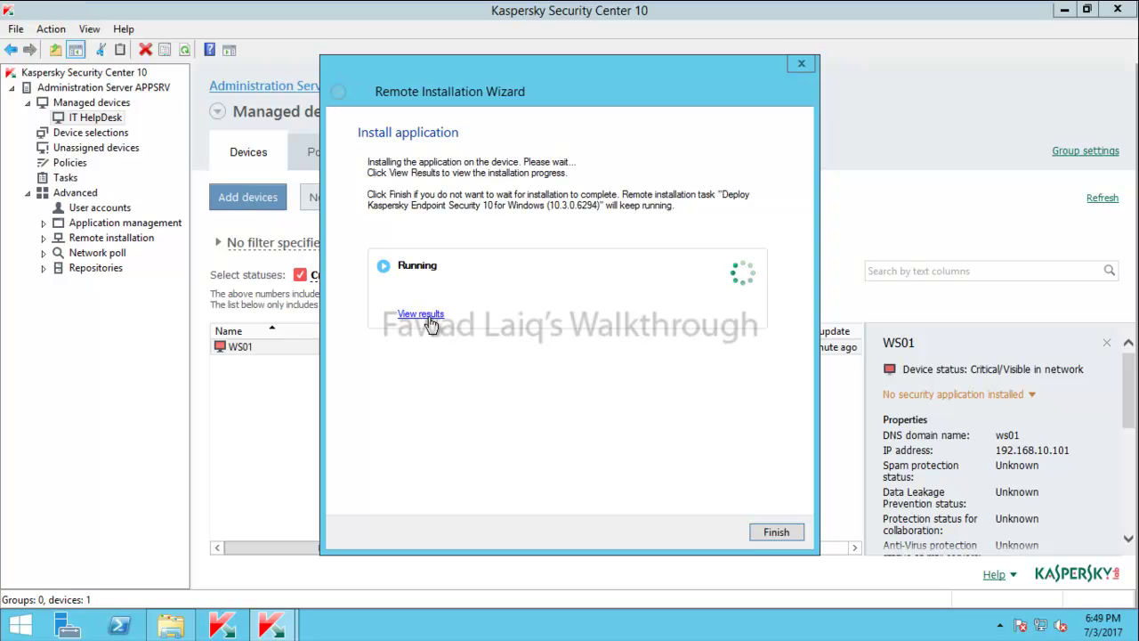
click(774, 532)
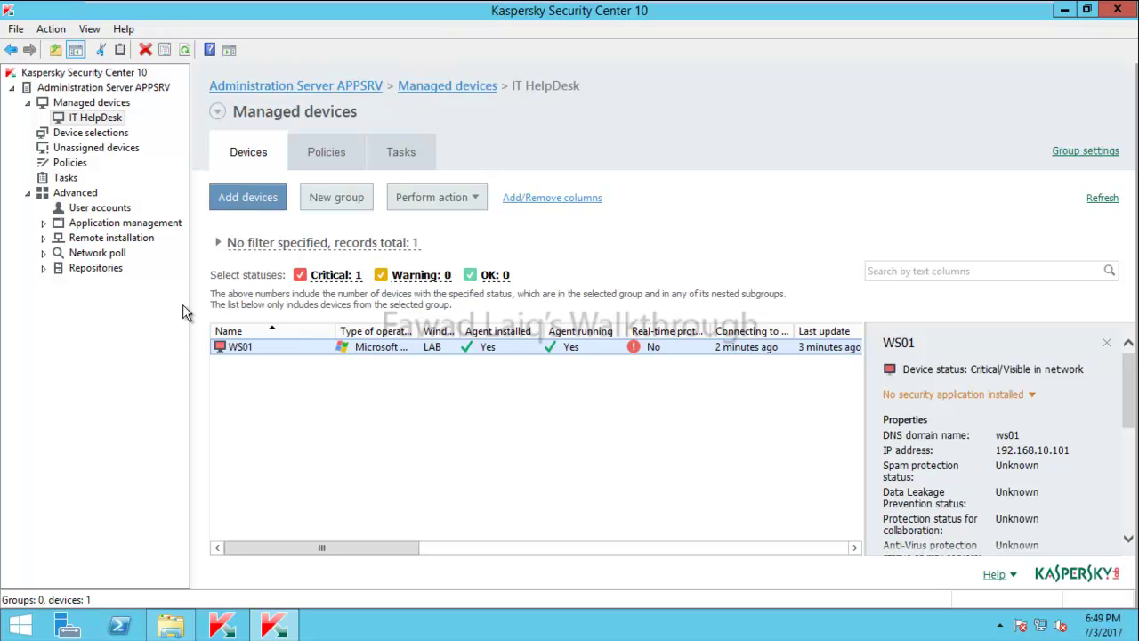
click(68, 180)
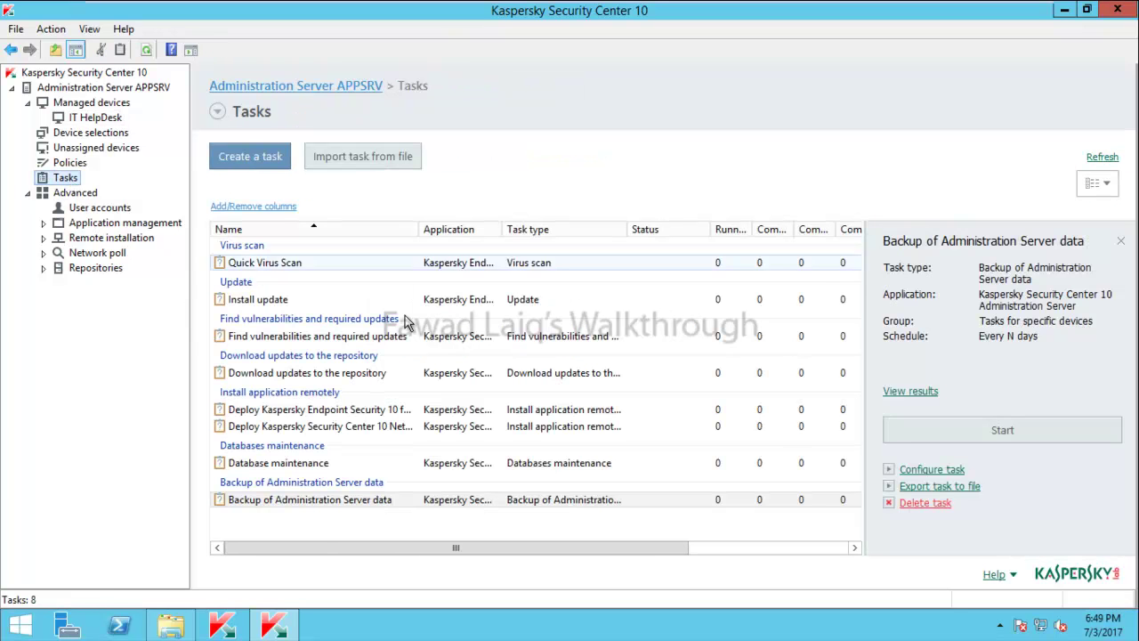
click(290, 411)
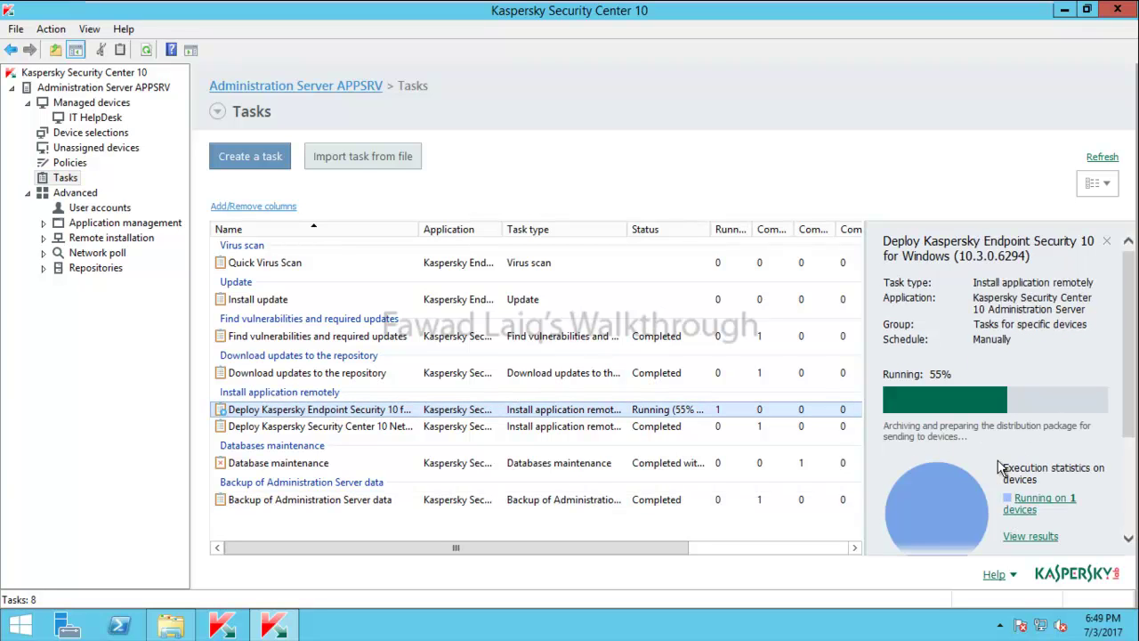
click(1048, 538)
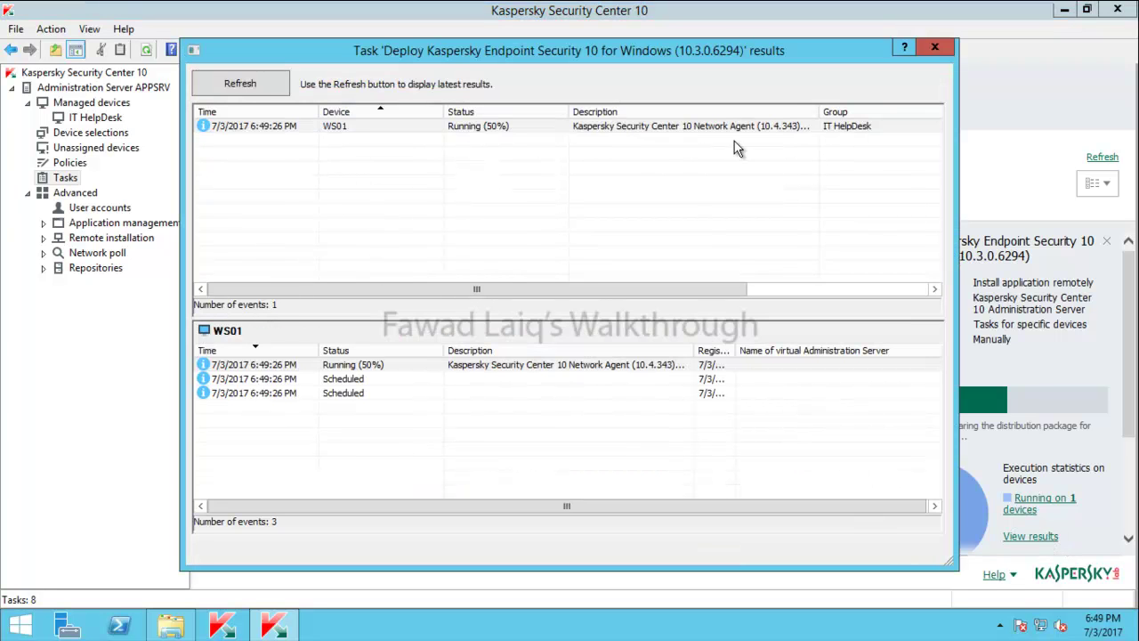
click(735, 127)
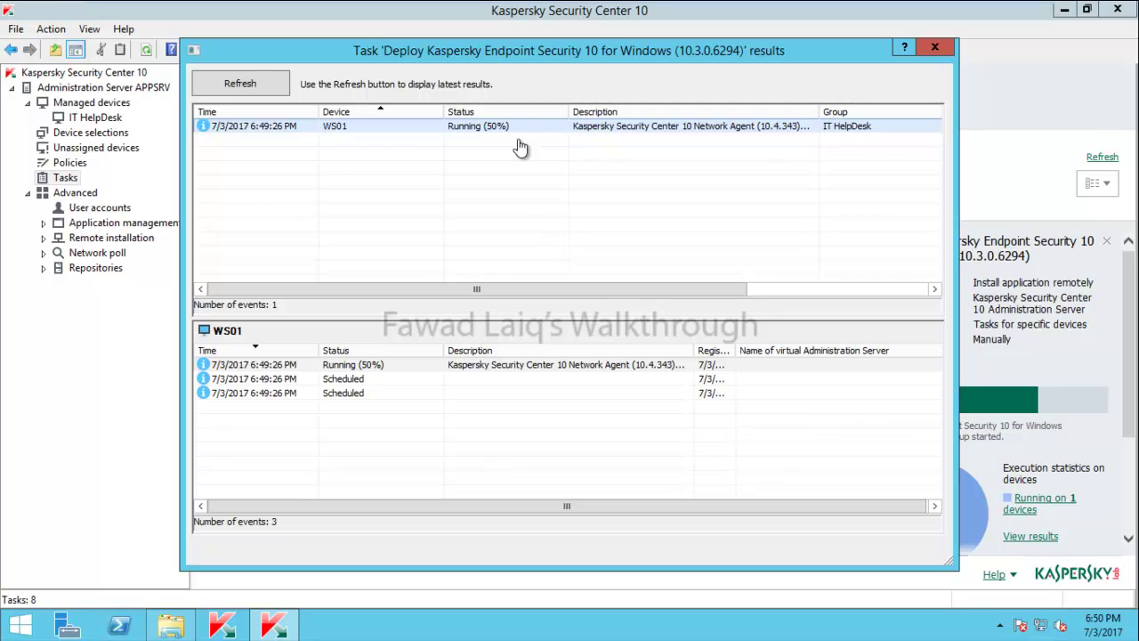
click(256, 79)
click(237, 85)
click(237, 83)
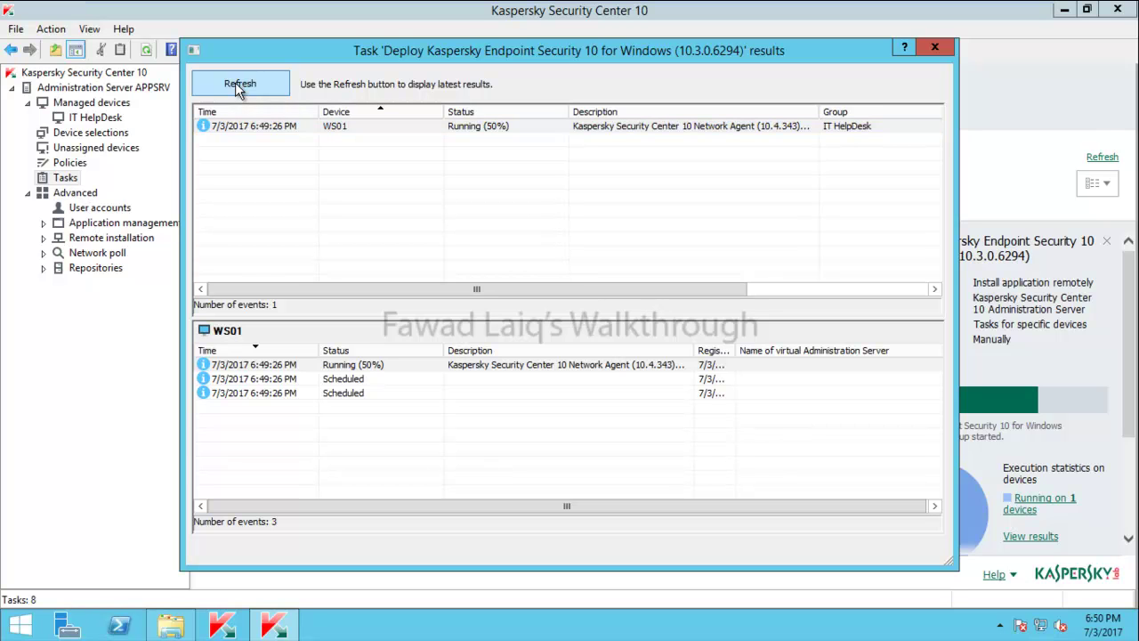
click(936, 48)
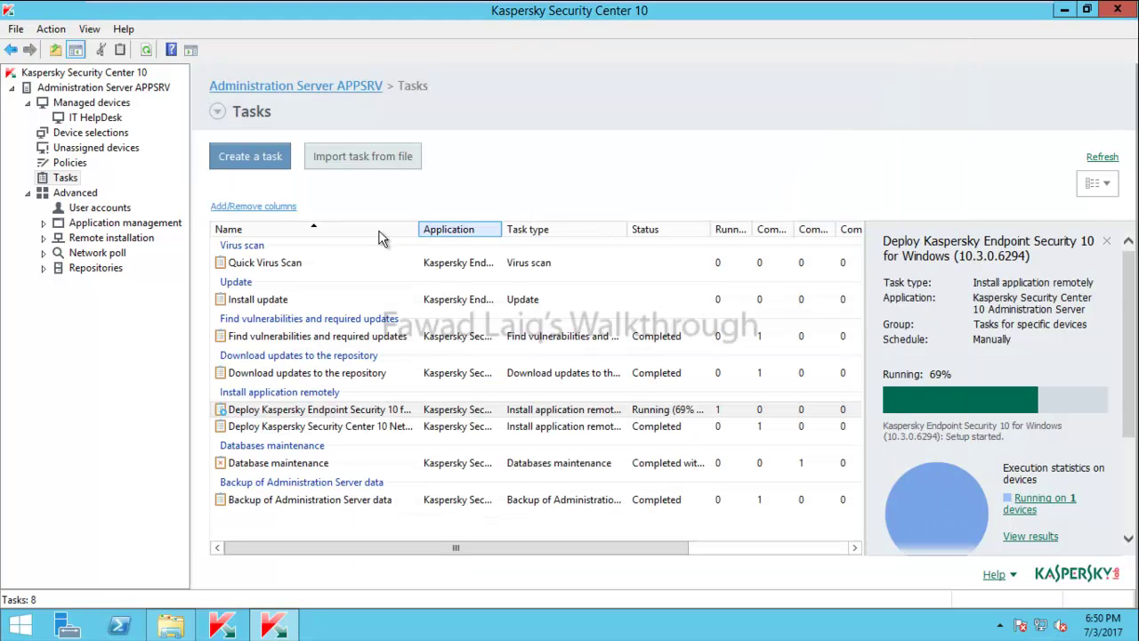
From the IT HelpDesk group's Tasks tab, begin a new Install application remotely task
click(94, 119)
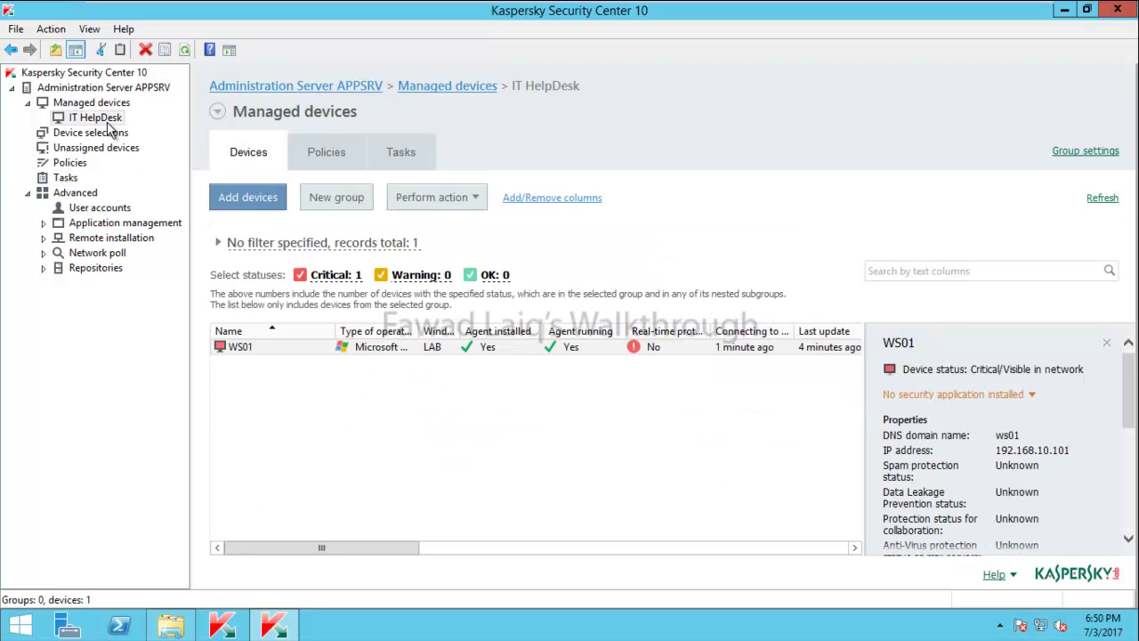
click(401, 153)
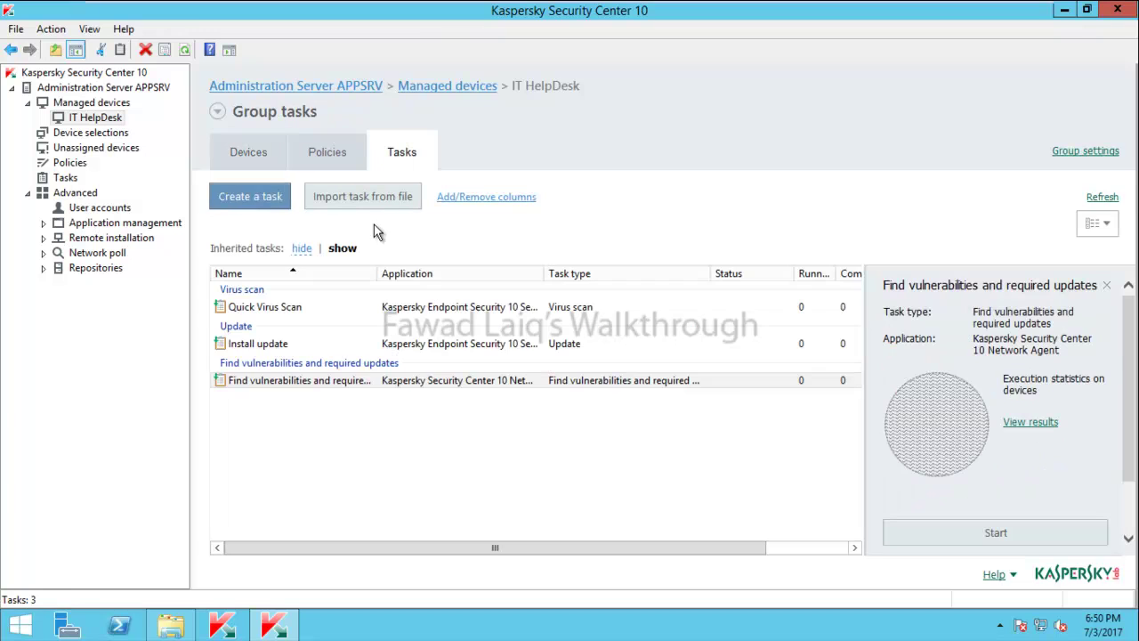
click(254, 199)
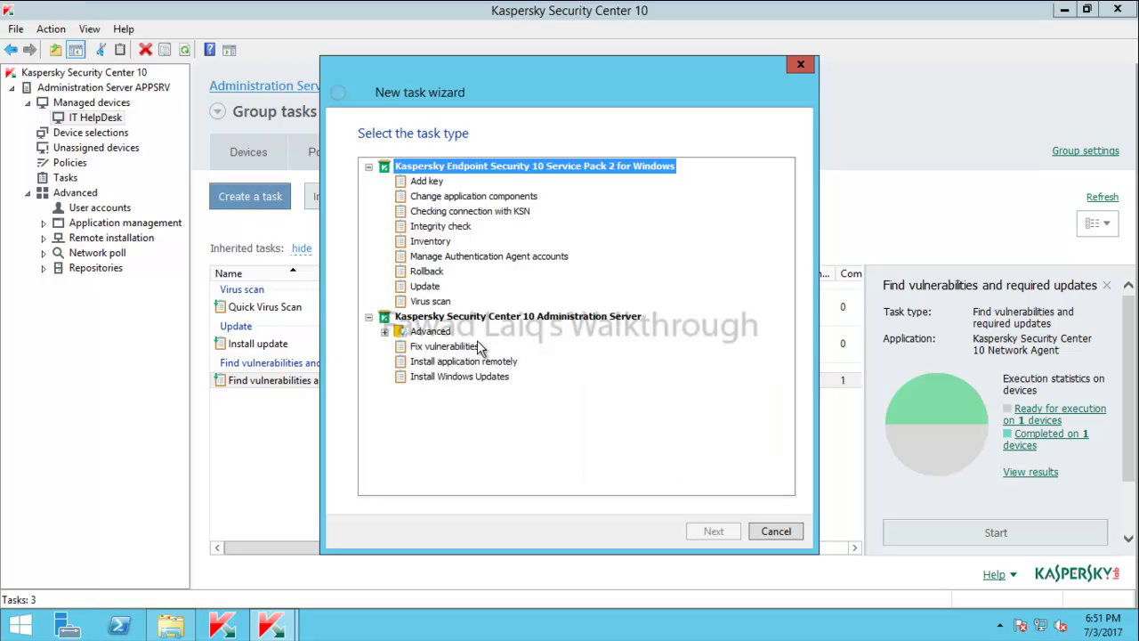
click(454, 363)
click(714, 531)
Pick the Kaspersky Endpoint Security 10 package with Network Agent 10.4.343, review the remaining pages, then cancel
click(453, 166)
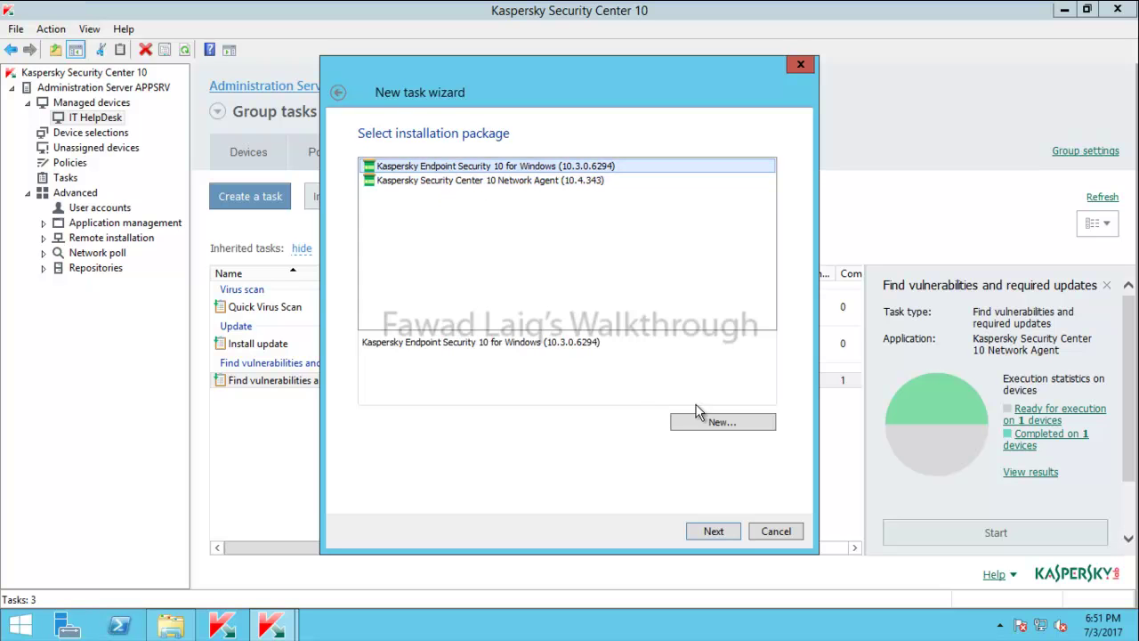
click(718, 532)
click(373, 183)
click(395, 224)
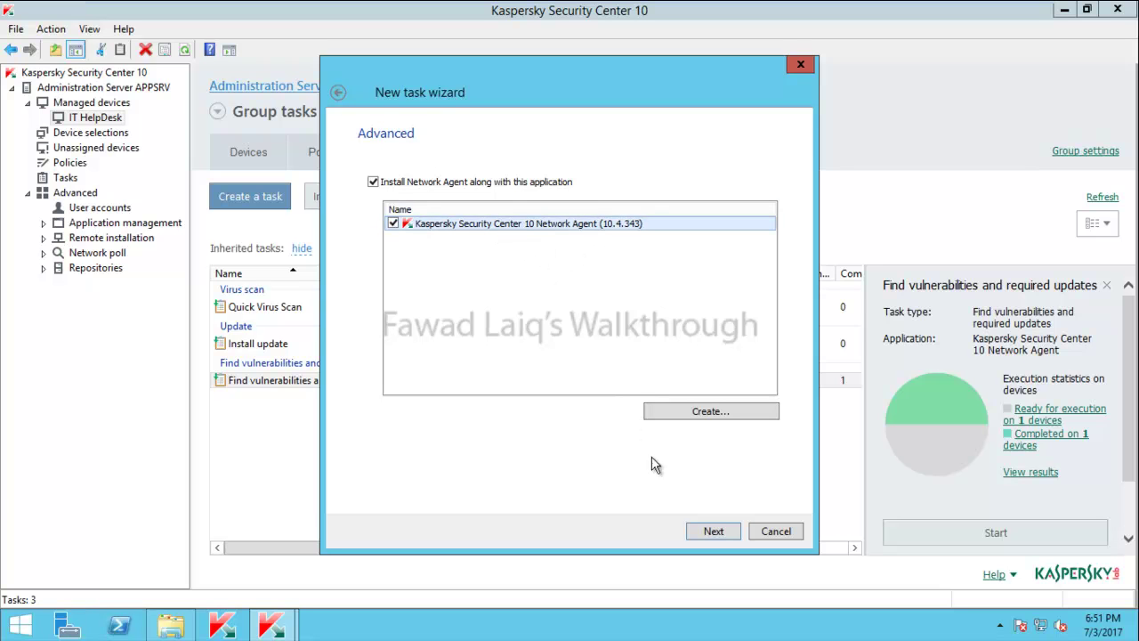
click(721, 534)
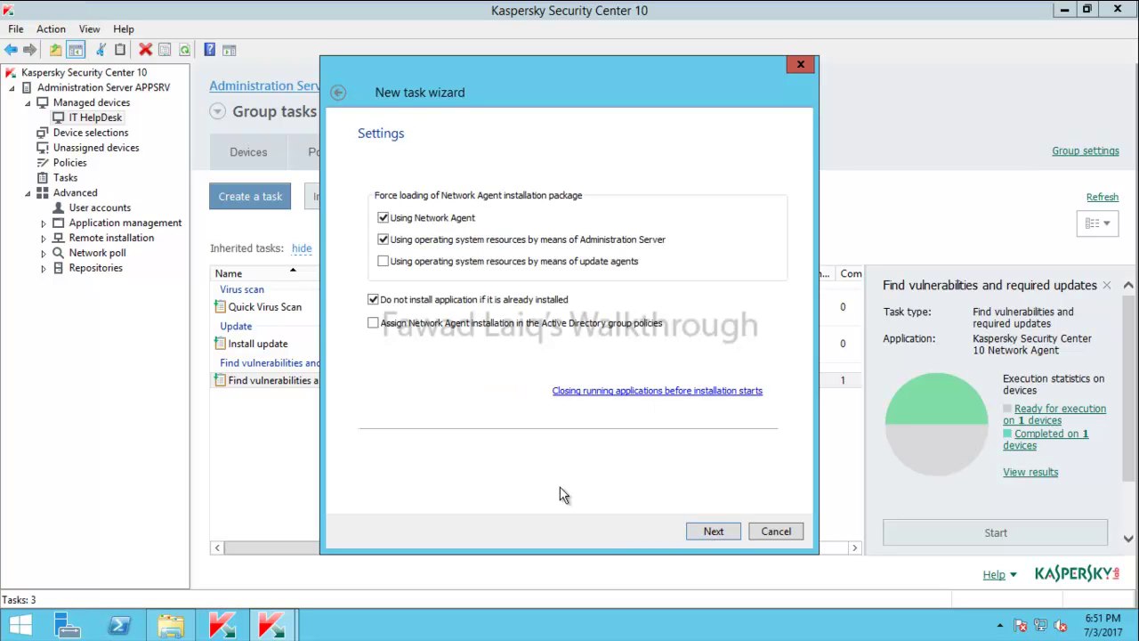
click(720, 533)
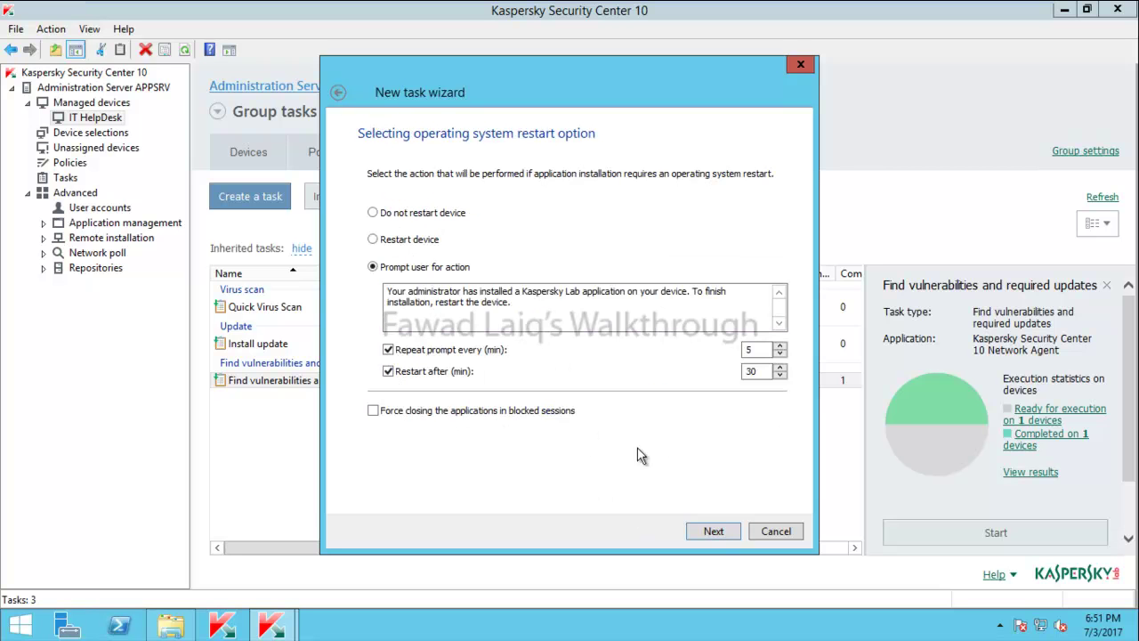
click(715, 531)
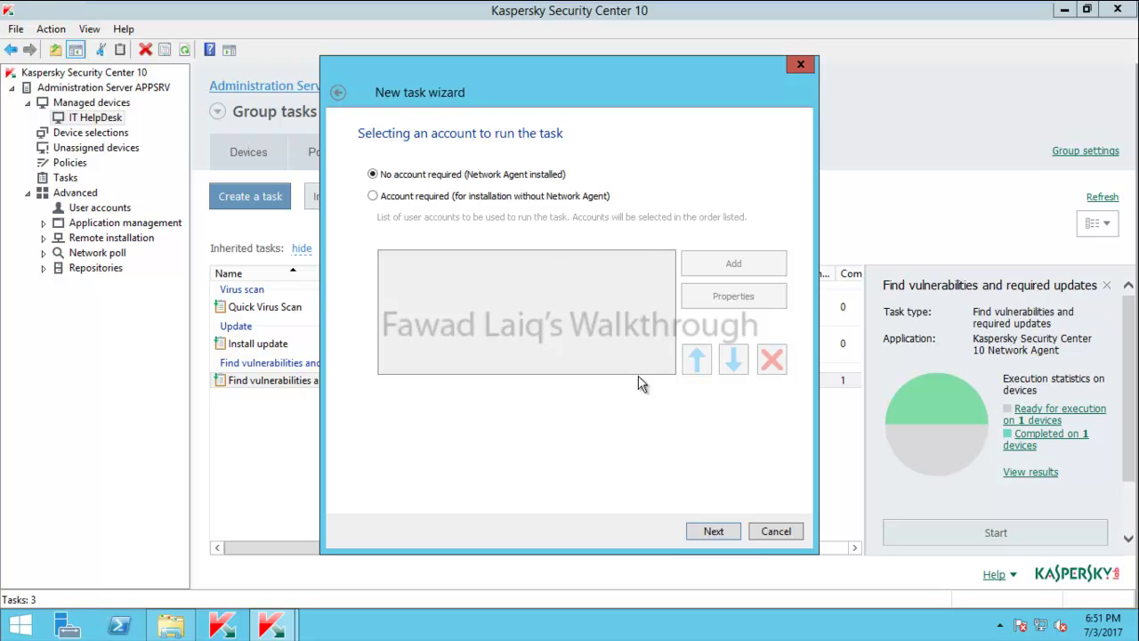
click(777, 533)
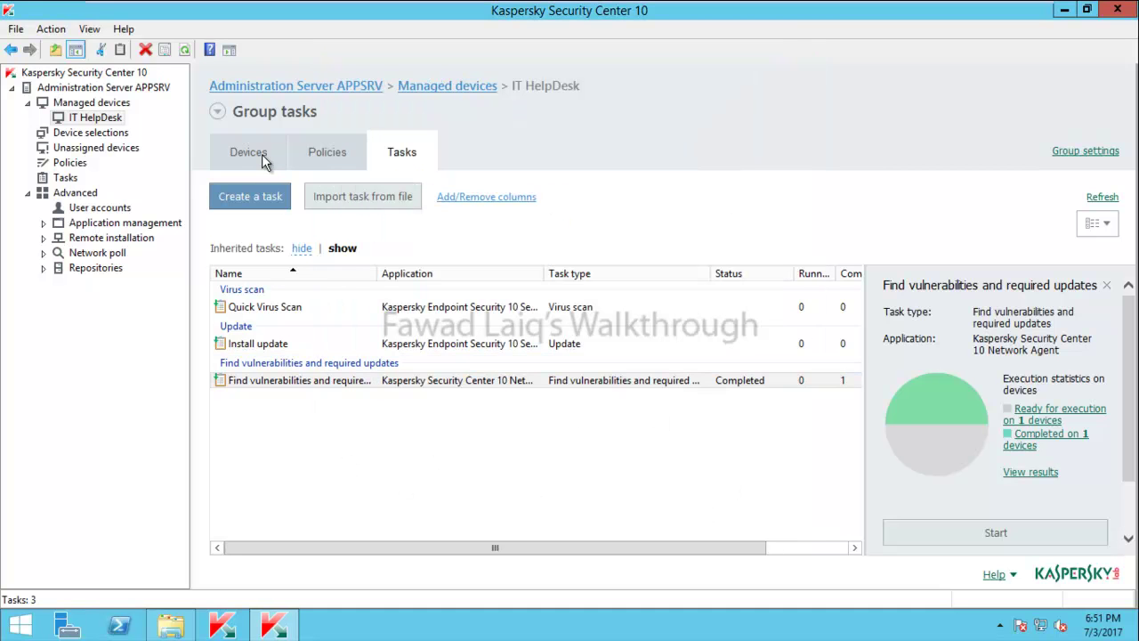
Check the IT HelpDesk group's devices and its group tasks
click(107, 119)
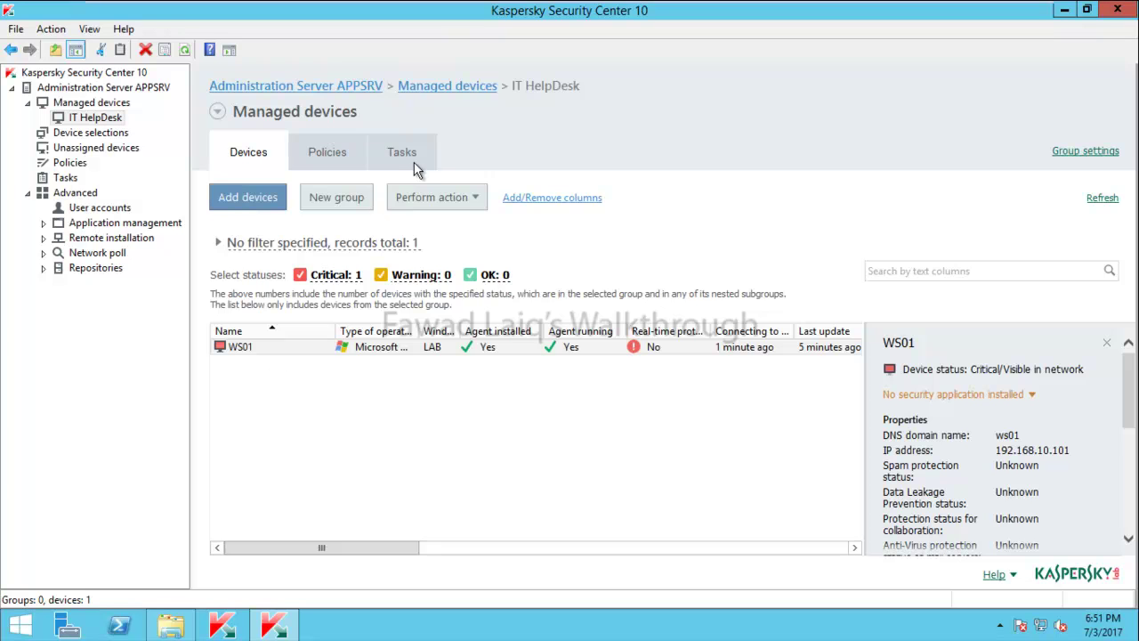
click(405, 153)
click(305, 383)
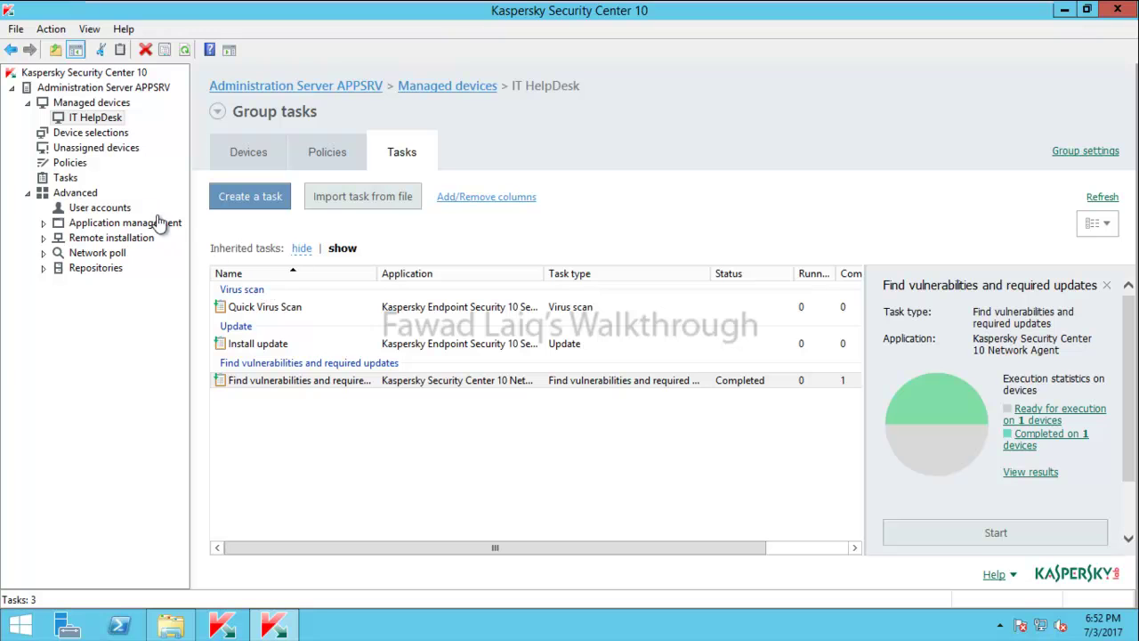
In the server-wide Tasks list, select the Endpoint Security deployment task and view its results
click(72, 181)
click(415, 496)
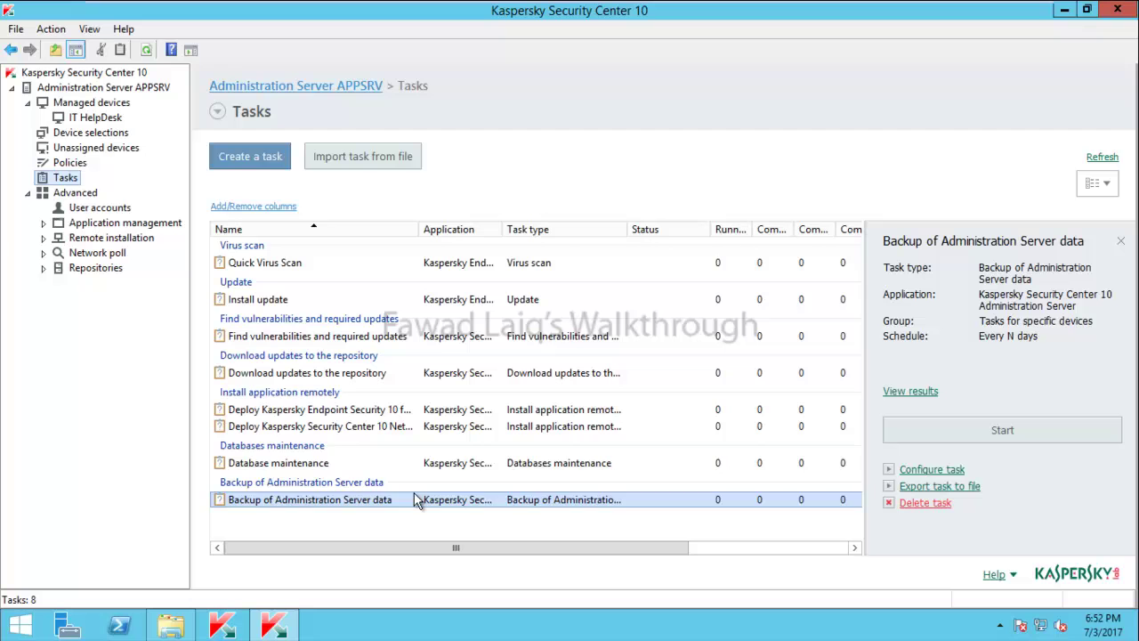
click(276, 411)
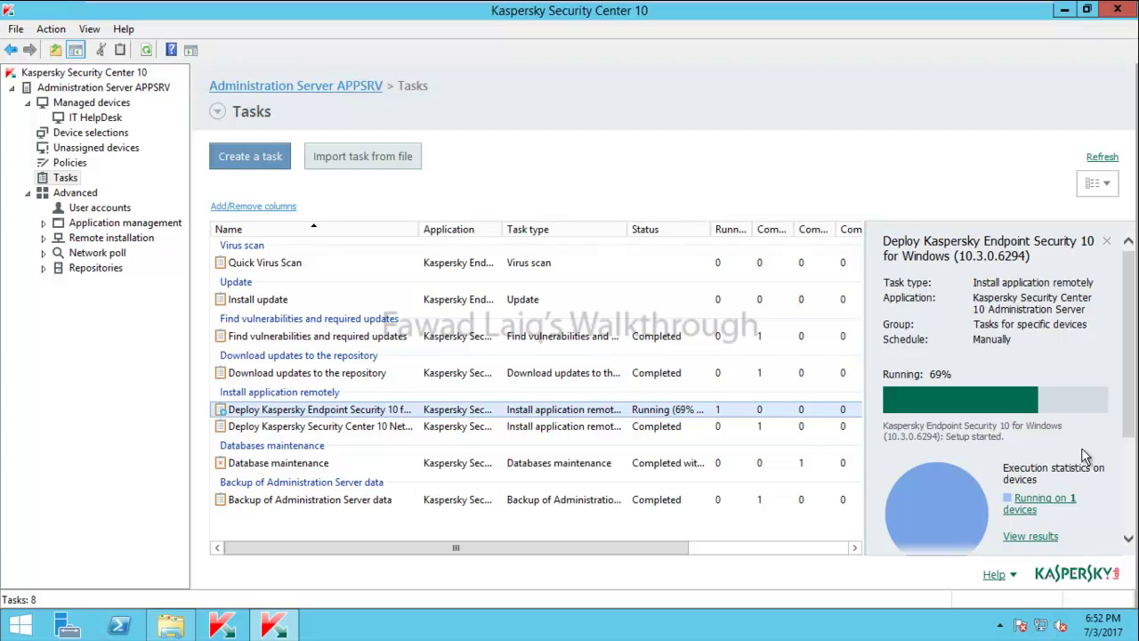
scroll(1059, 499, down, 3)
scroll(1062, 513, up, 2)
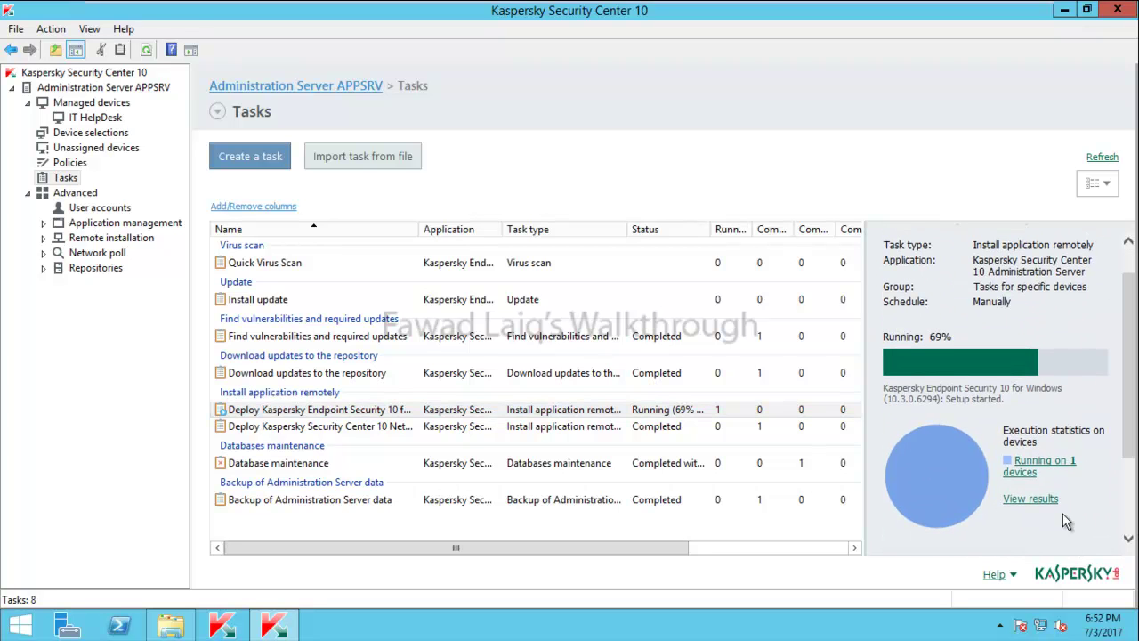
click(1053, 501)
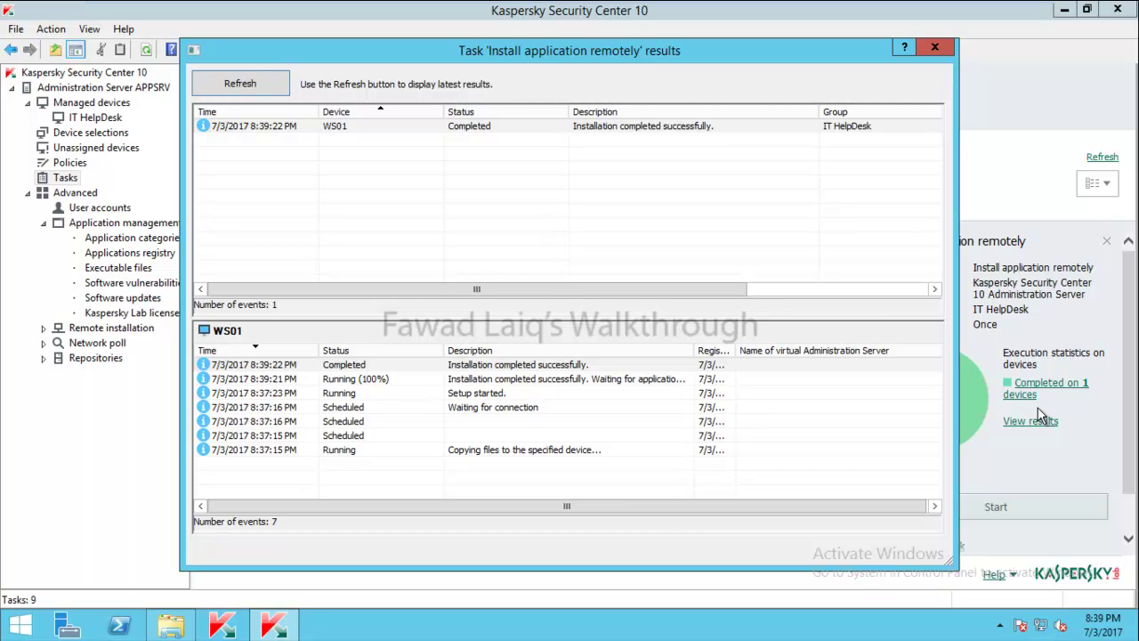
Close the results, check WS01's status in IT HelpDesk devices, then switch to the Windows 7 VM
click(934, 48)
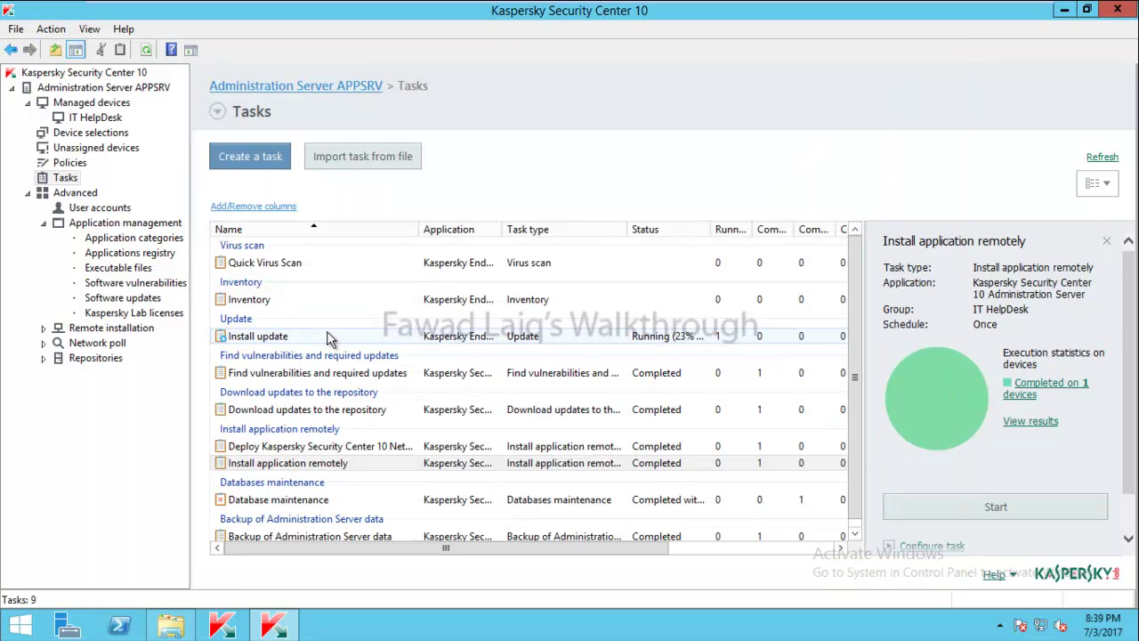
click(89, 119)
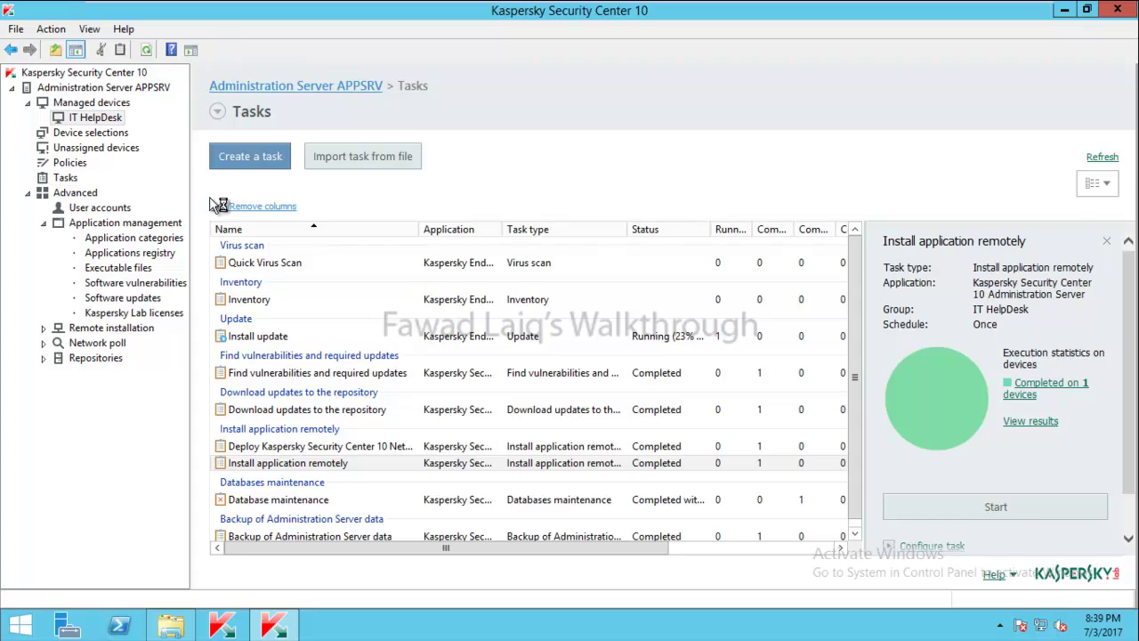
click(259, 154)
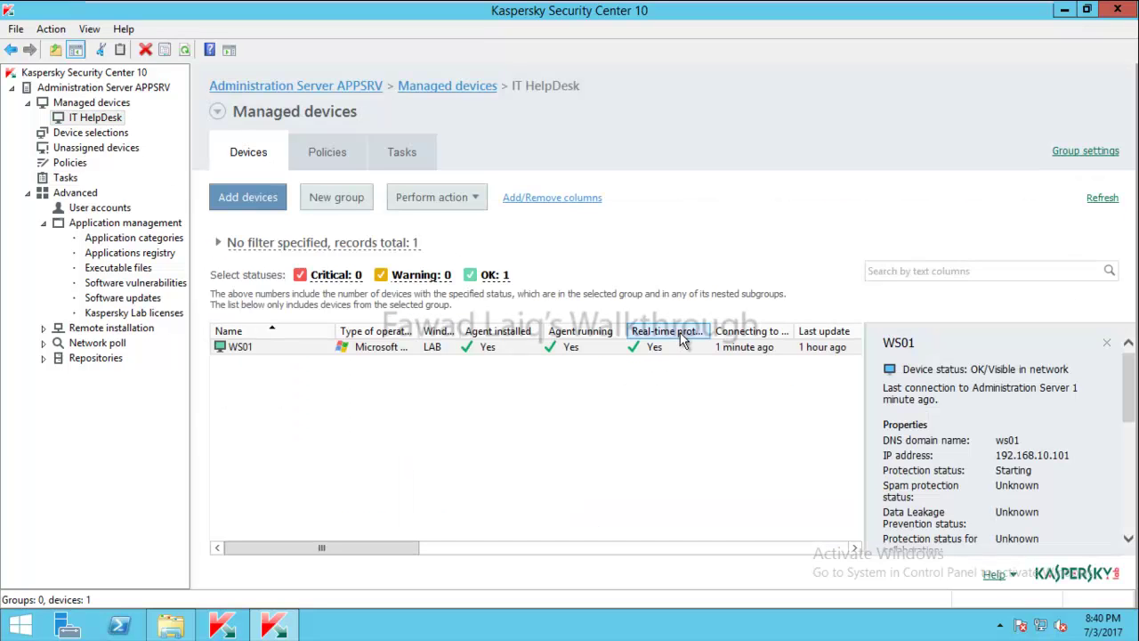
click(663, 348)
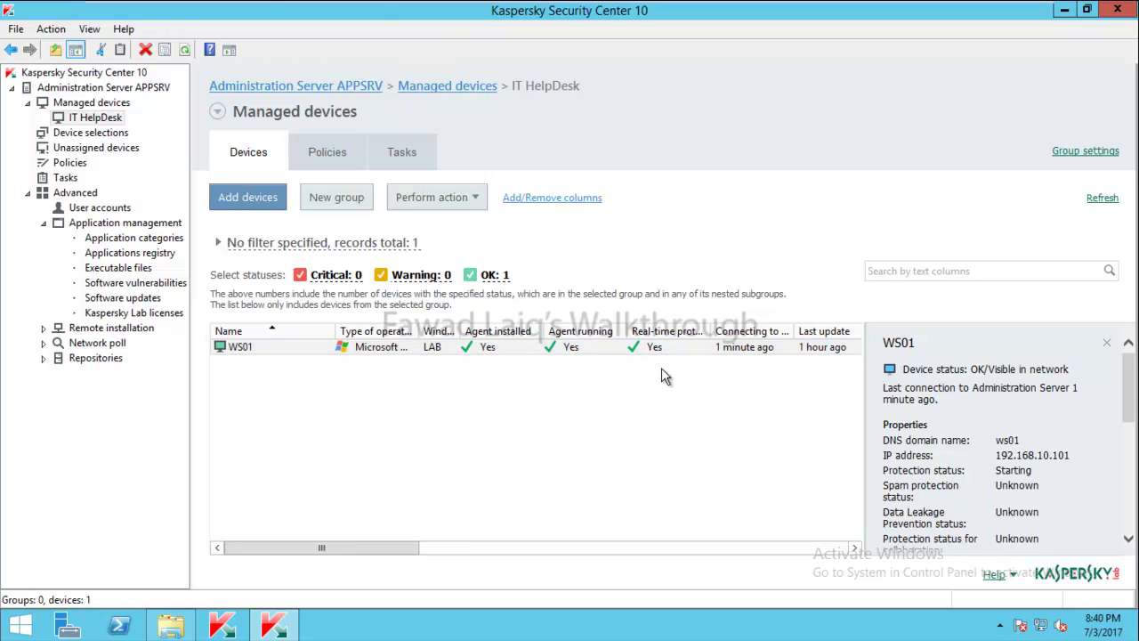
click(378, 14)
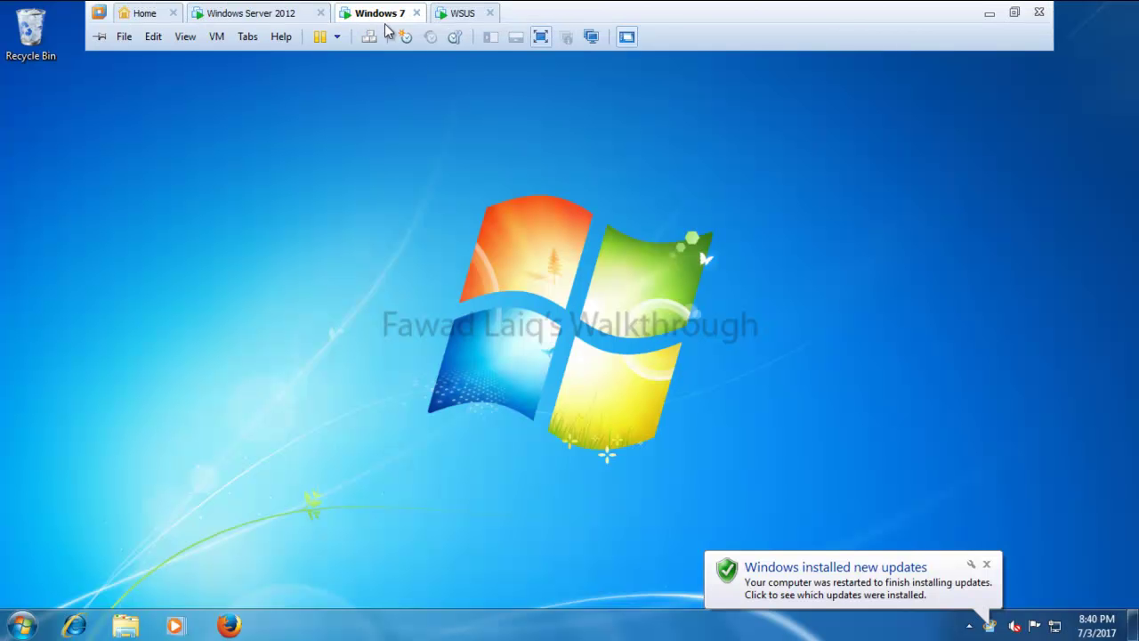
Dismiss the updates notice and confirm the Kaspersky icon among the hidden tray icons
click(987, 566)
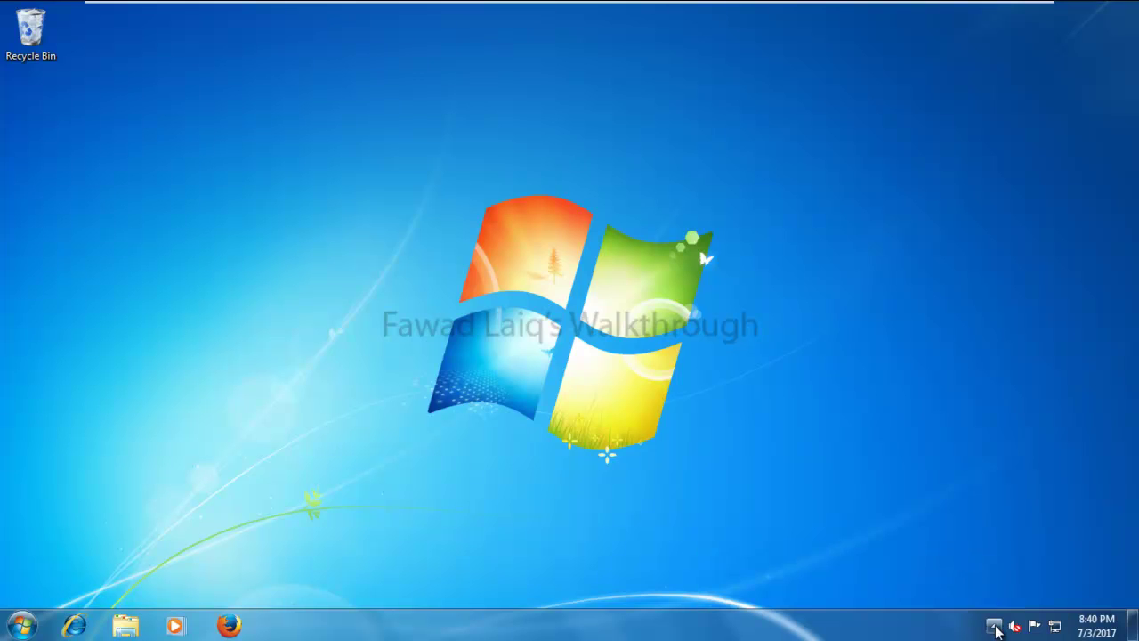
click(994, 626)
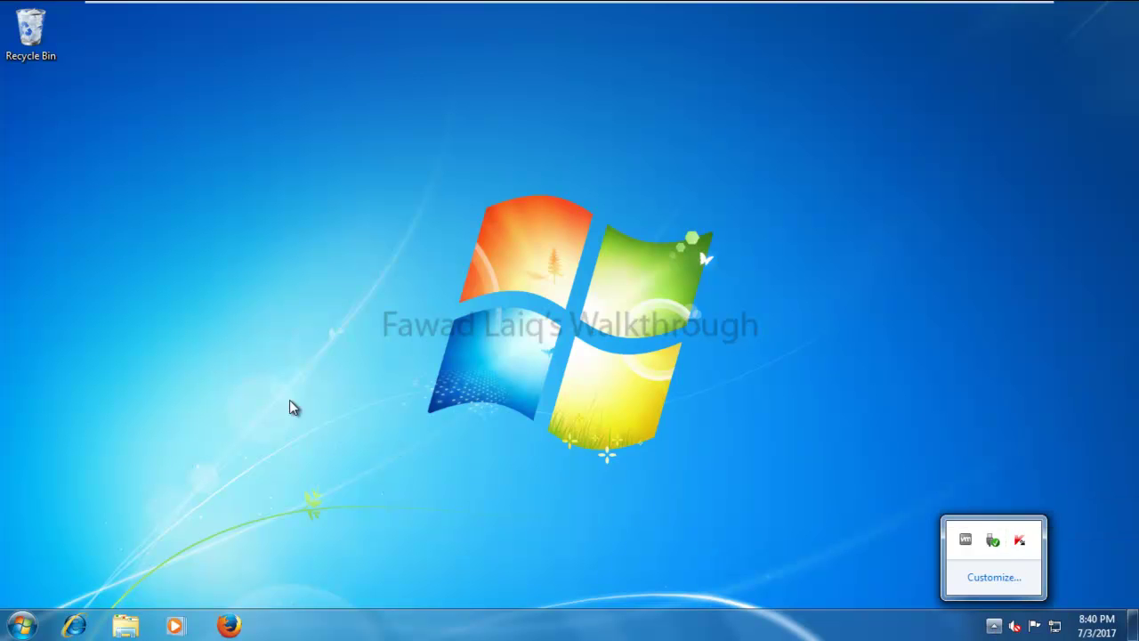
click(341, 389)
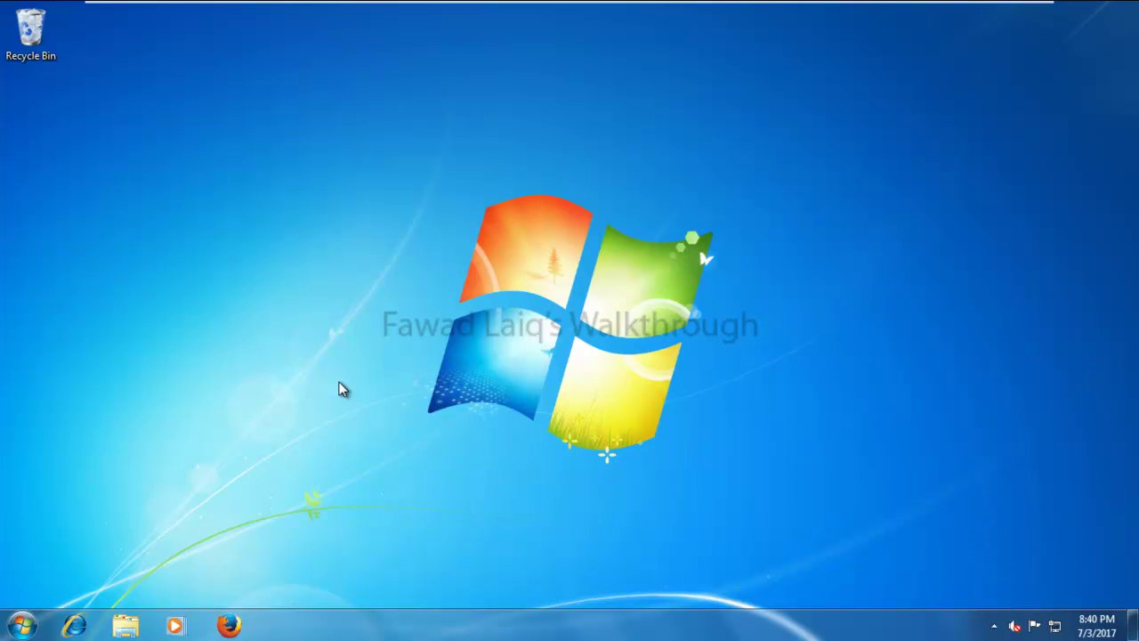